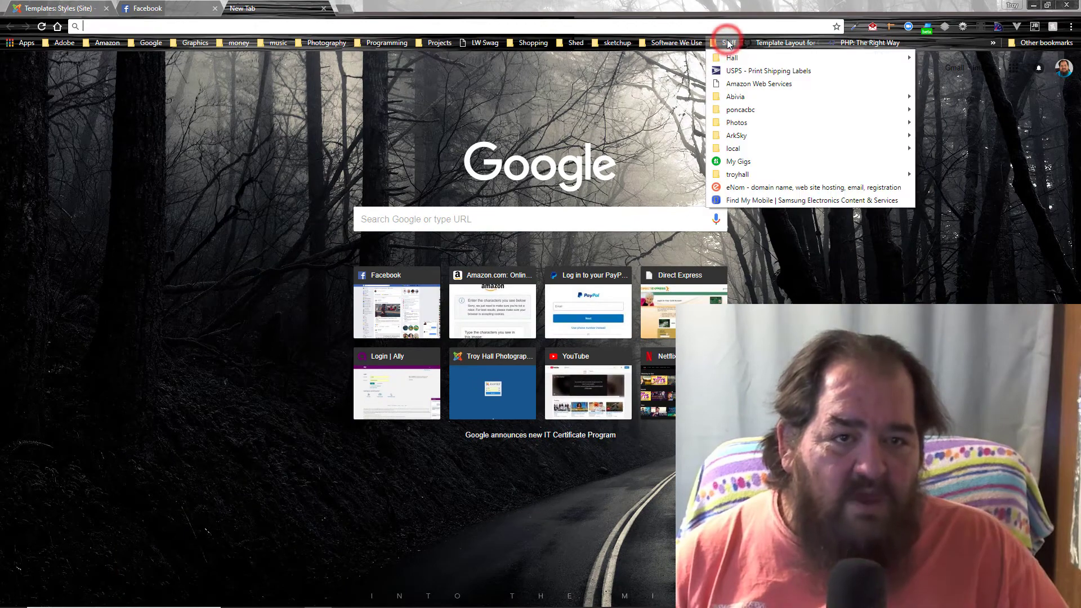
# Step: Log into the hallhome.us cPanel account from the Staff > Hall bookmark and open MySQL Databases
pyautogui.click(734, 56)
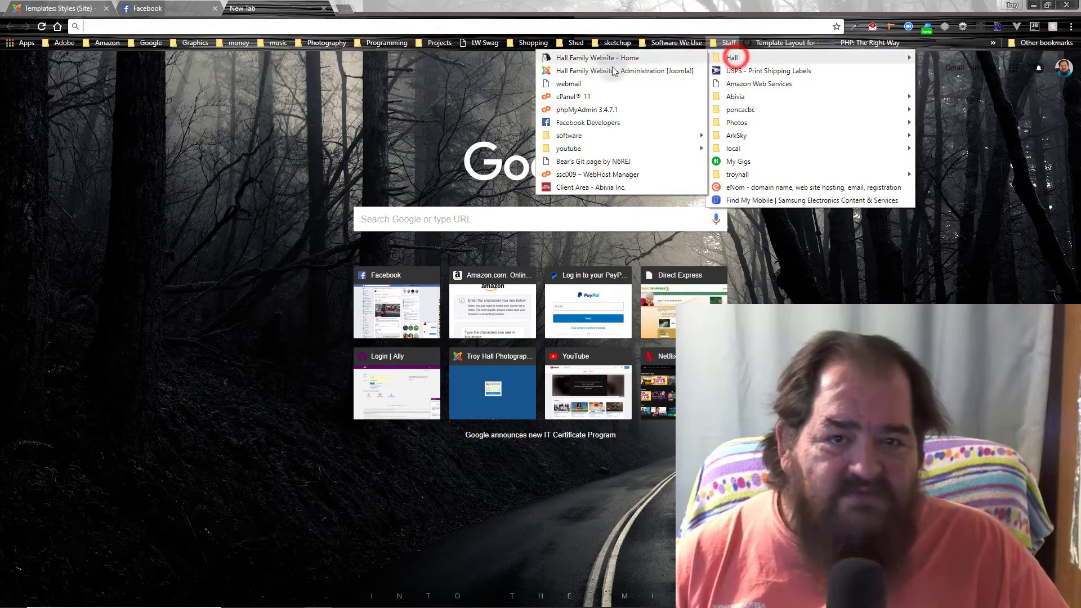
pyautogui.click(576, 97)
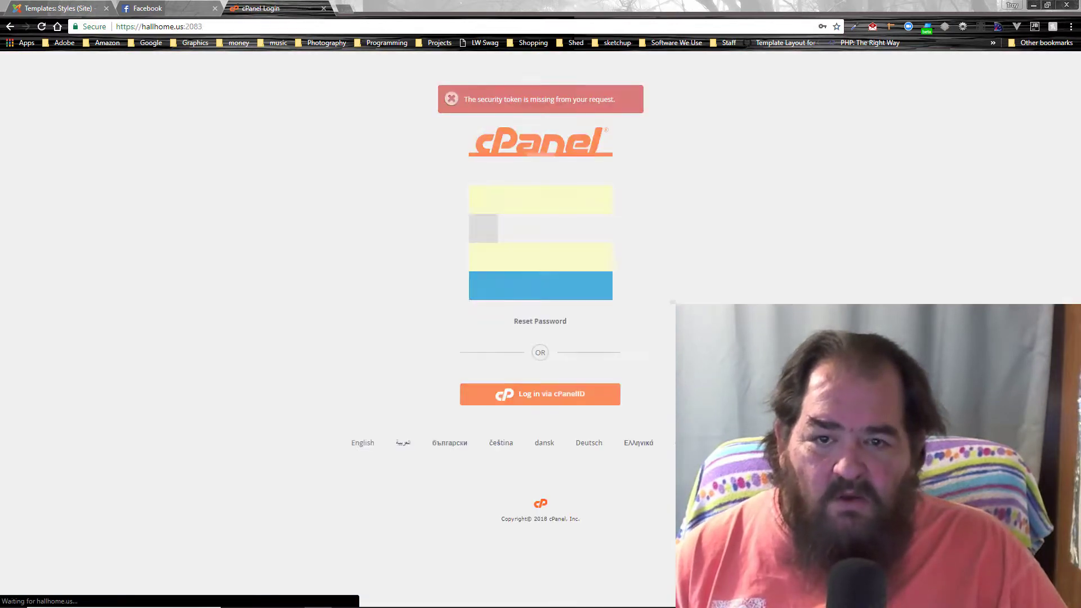
pyautogui.click(503, 296)
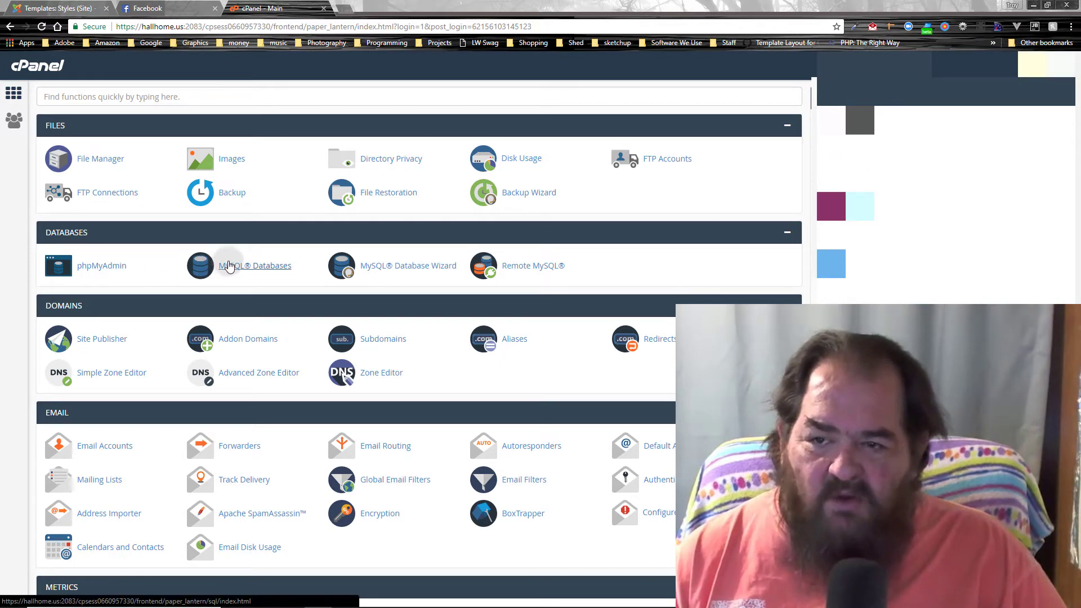
pyautogui.click(229, 266)
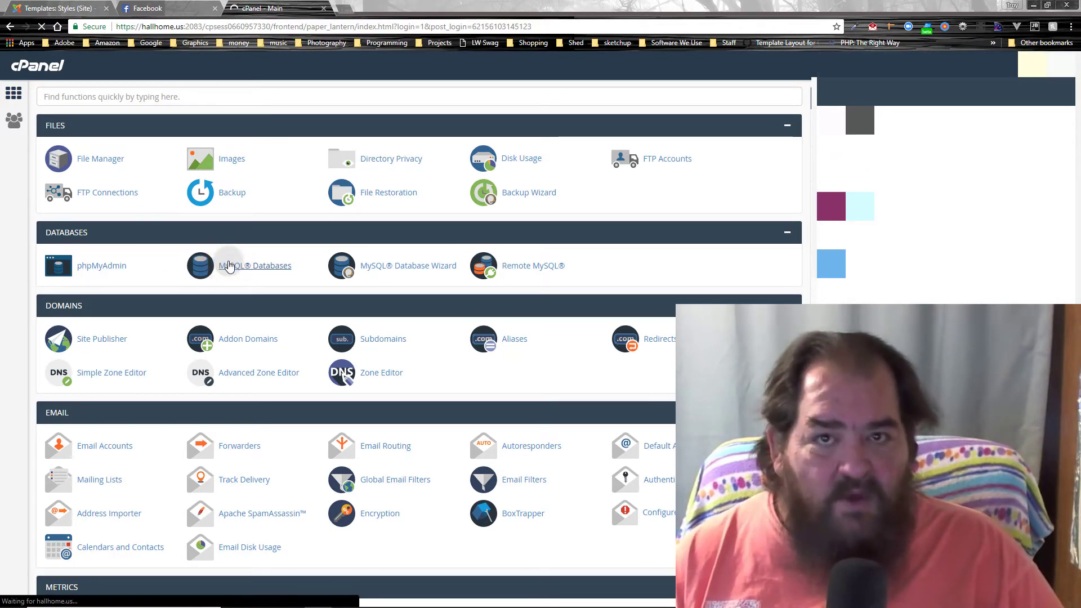
# Step: Create a MySQL database named 'simple' (hallhome_simple) and return to the Current Databases list
pyautogui.click(125, 241)
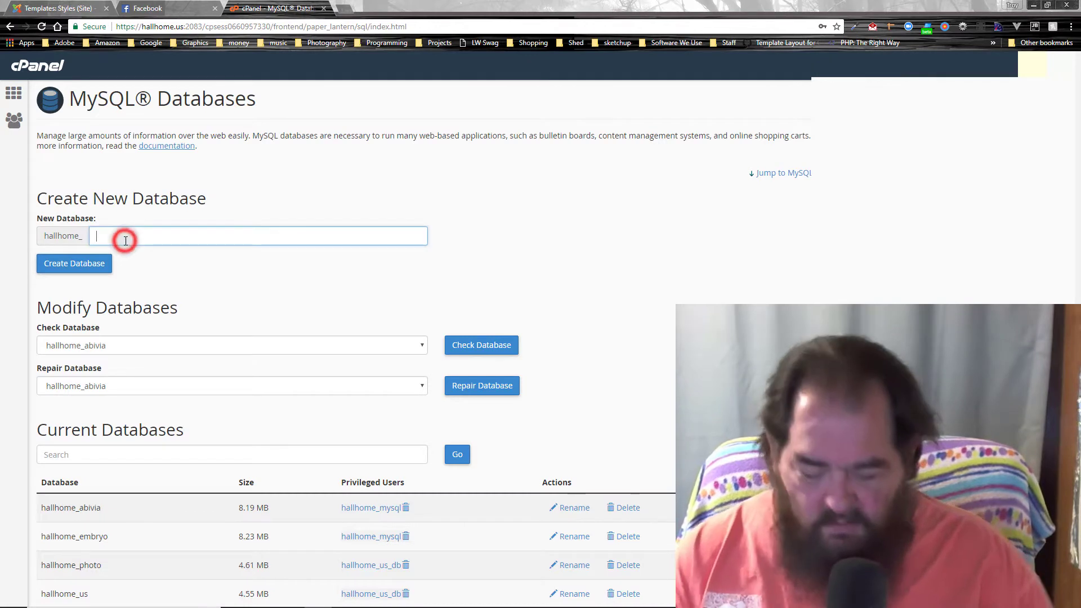
pyautogui.write('simple')
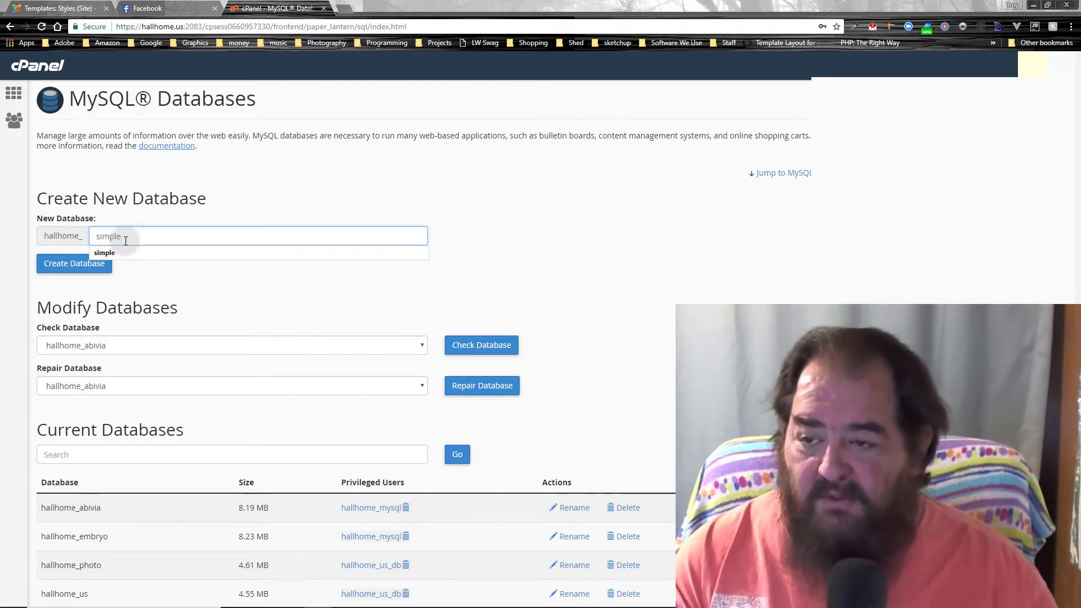
pyautogui.click(52, 271)
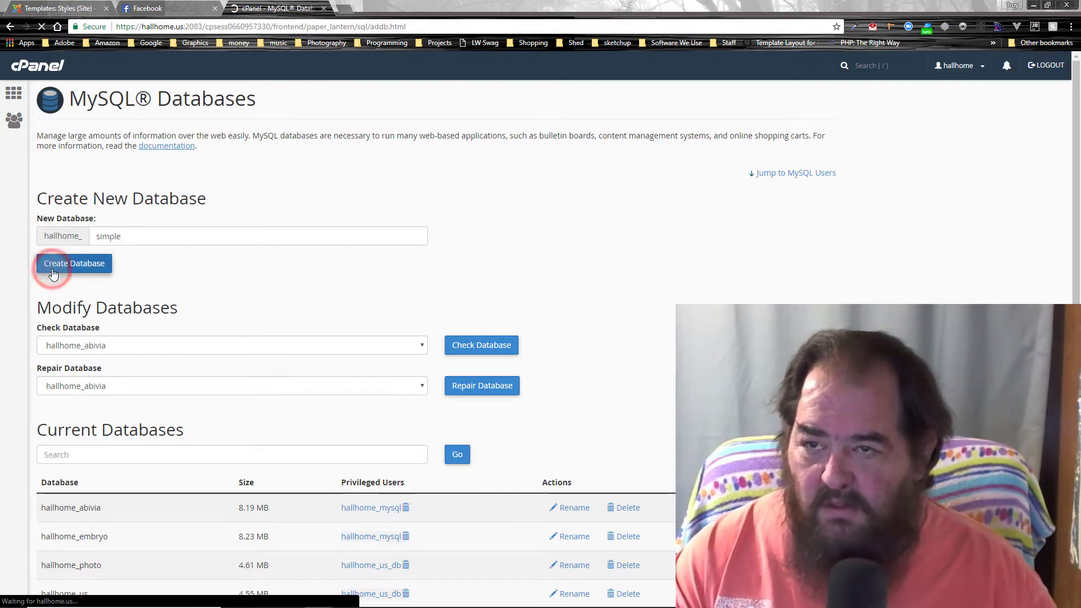
pyautogui.click(431, 181)
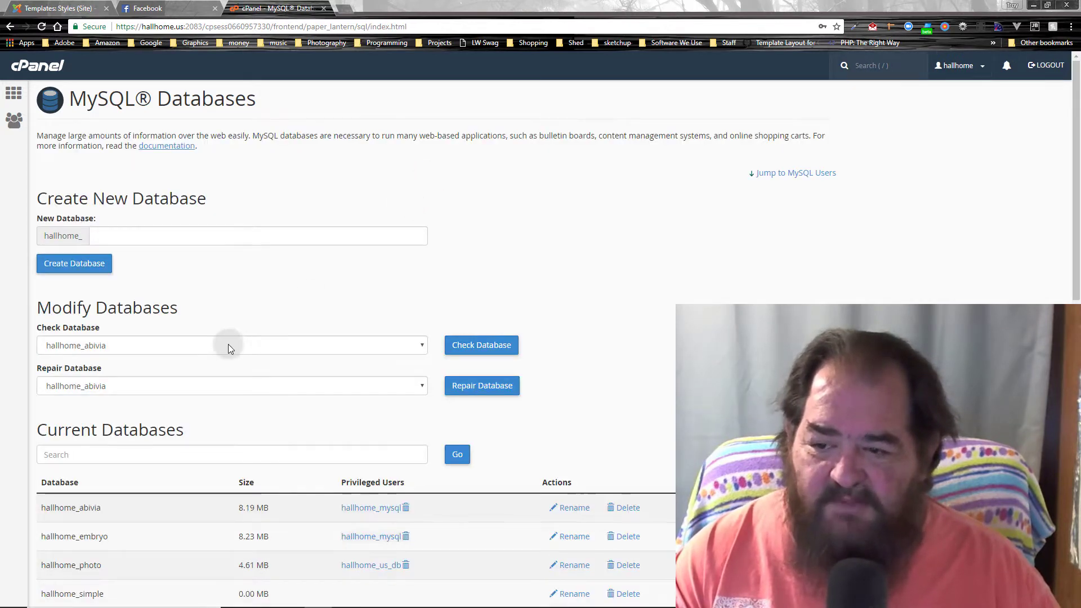
pyautogui.scroll(-4, 228, 343)
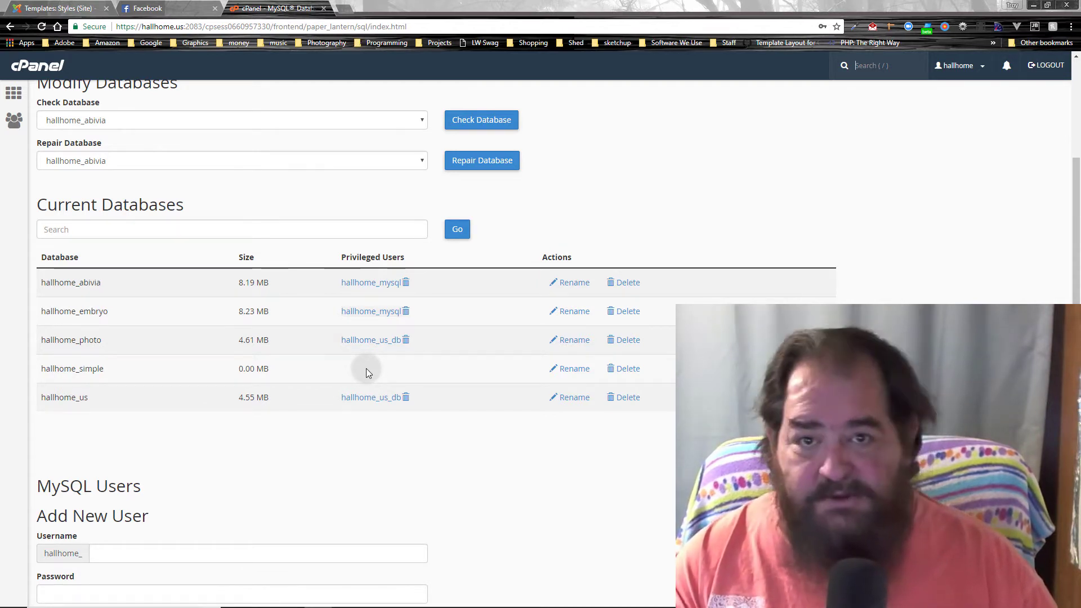
# Step: Add MySQL user 'simple' (hallhome_simple) with a strong password, entered and confirmed
pyautogui.scroll(-6, 366, 368)
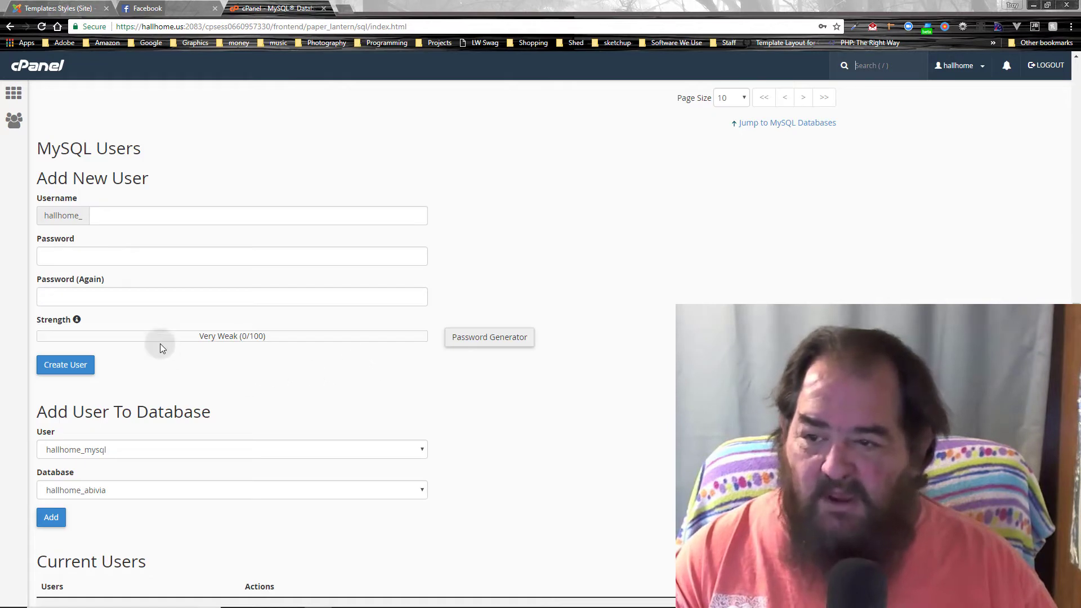
pyautogui.click(165, 208)
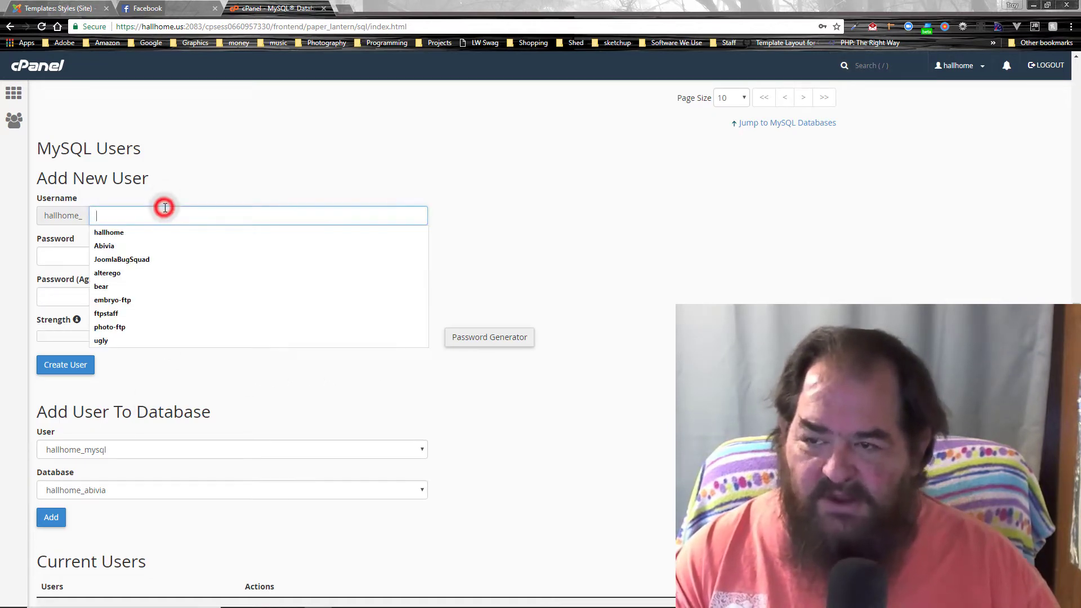
pyautogui.write('simple')
pyautogui.press('Tab')
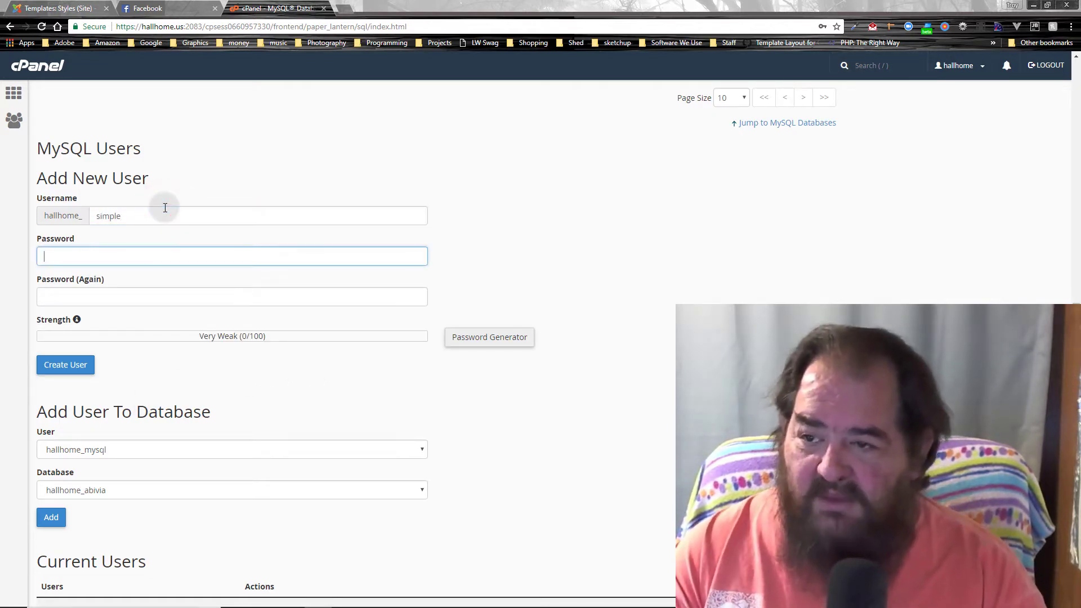
pyautogui.write('simple')
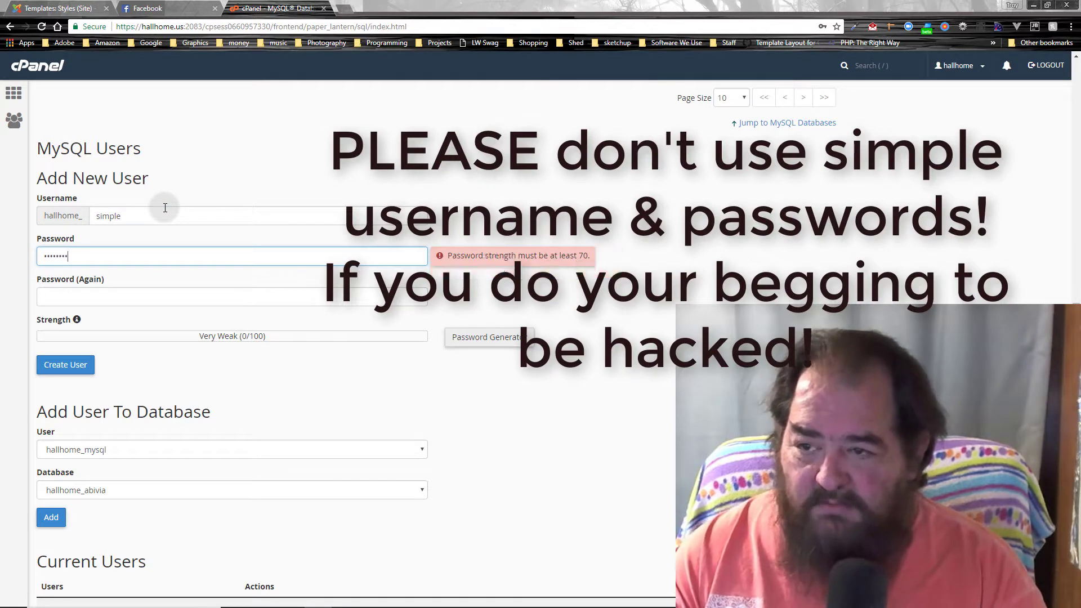
pyautogui.press('Tab')
pyautogui.write('s')
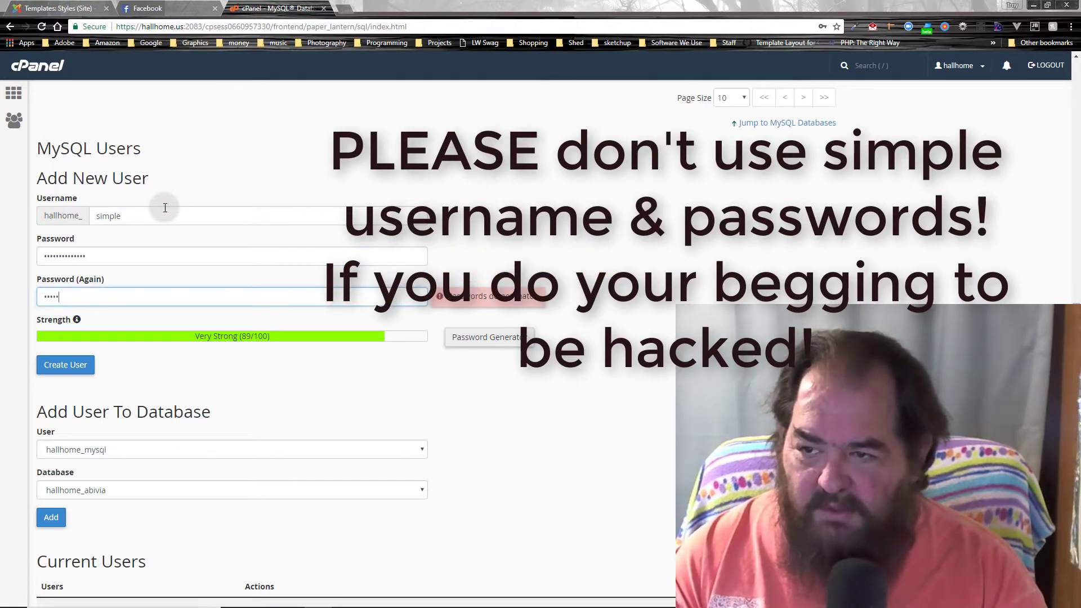
pyautogui.write('implepassword')
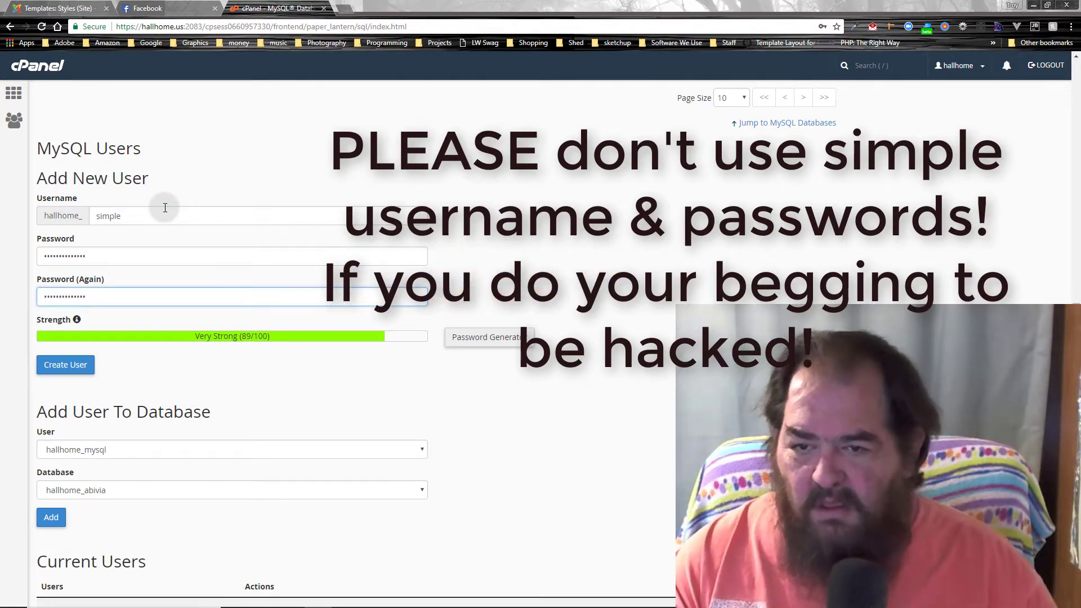
pyautogui.click(65, 365)
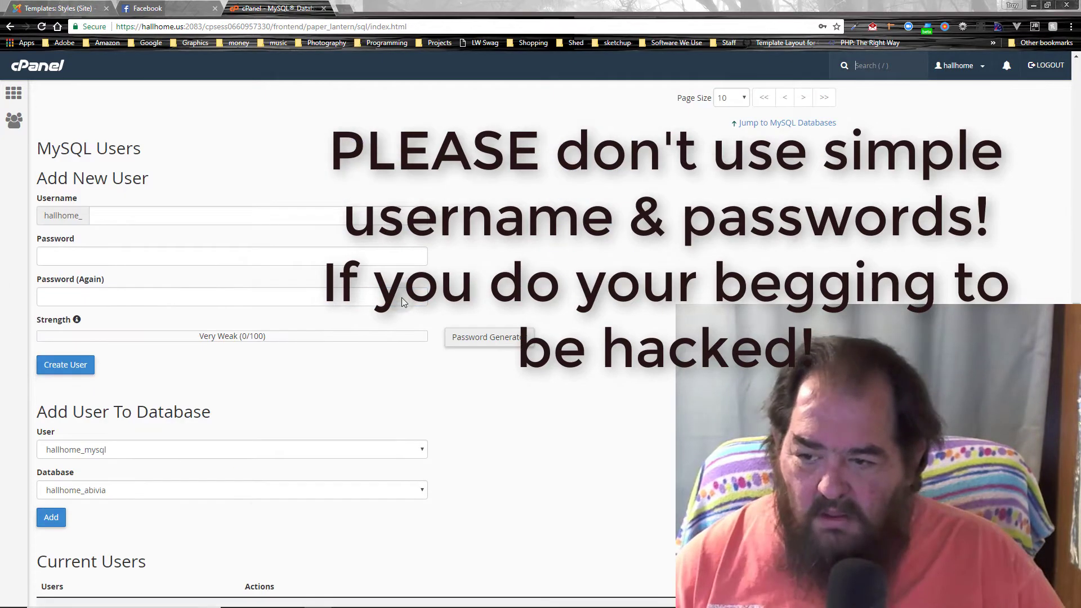
pyautogui.scroll(-2, 244, 519)
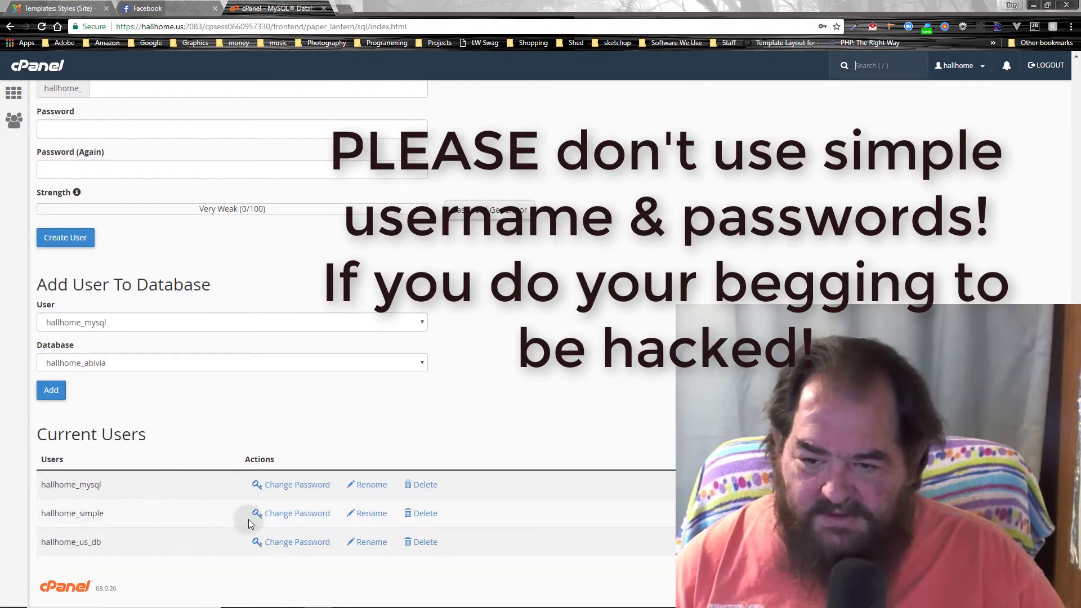
# Step: Add the hallhome_simple user to the hallhome_simple database
pyautogui.click(161, 323)
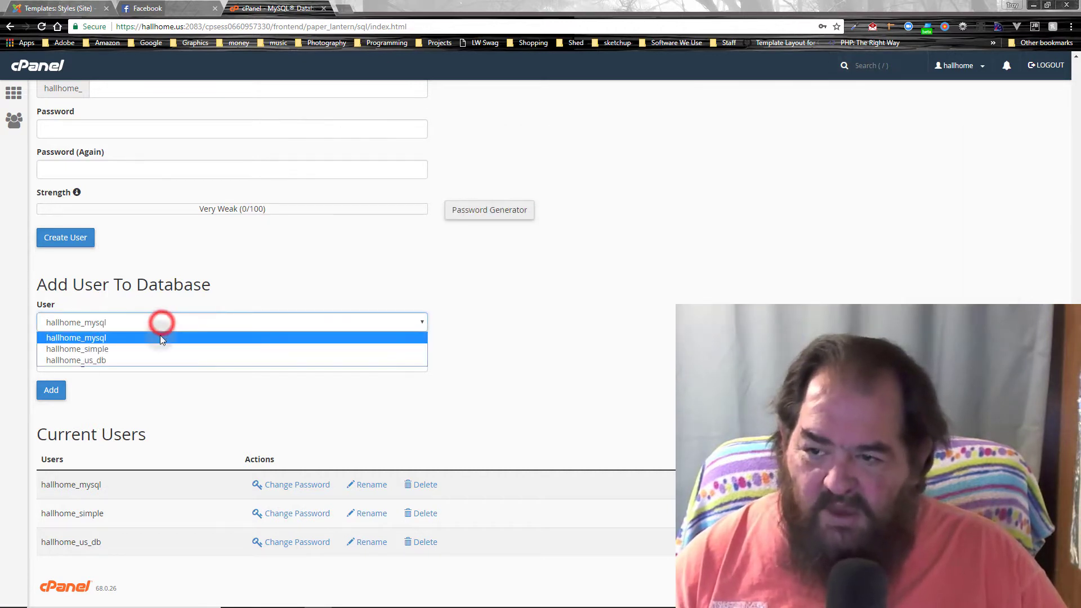
pyautogui.click(156, 349)
pyautogui.click(163, 360)
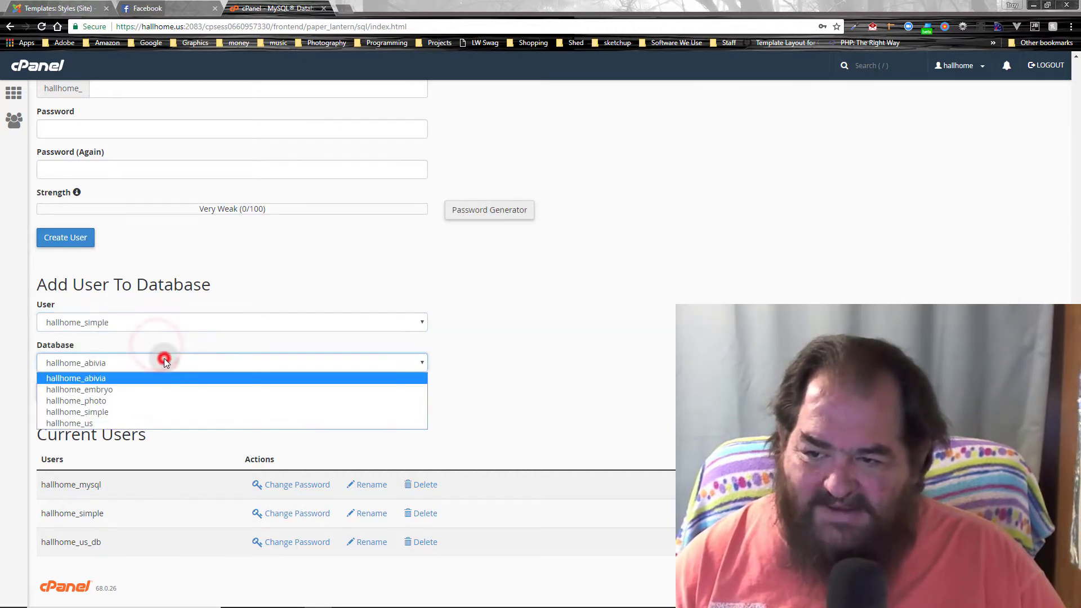
pyautogui.click(164, 410)
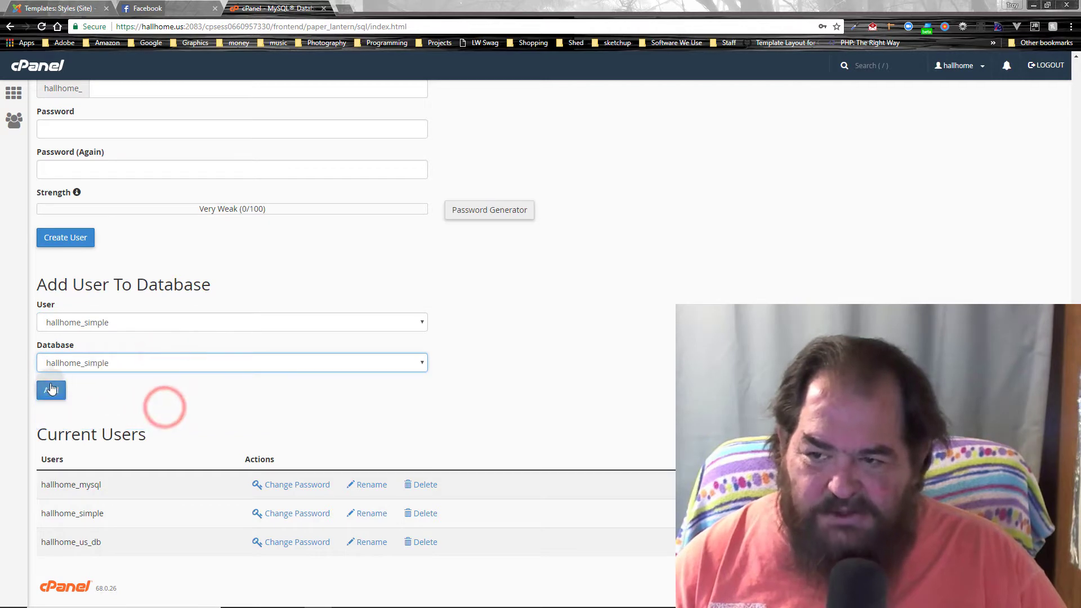
pyautogui.click(220, 317)
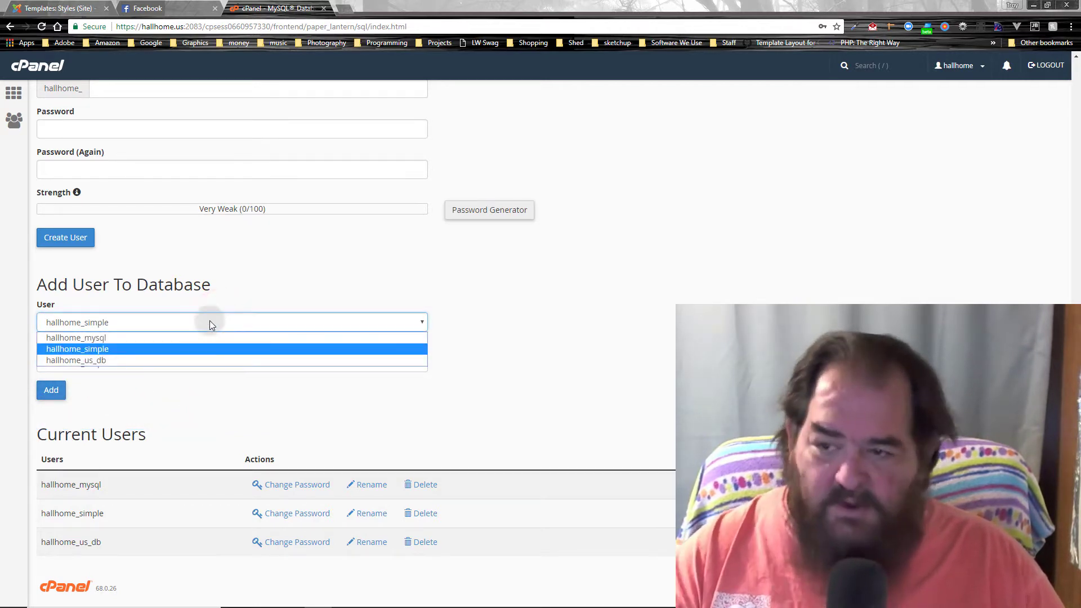
pyautogui.click(161, 397)
pyautogui.click(51, 390)
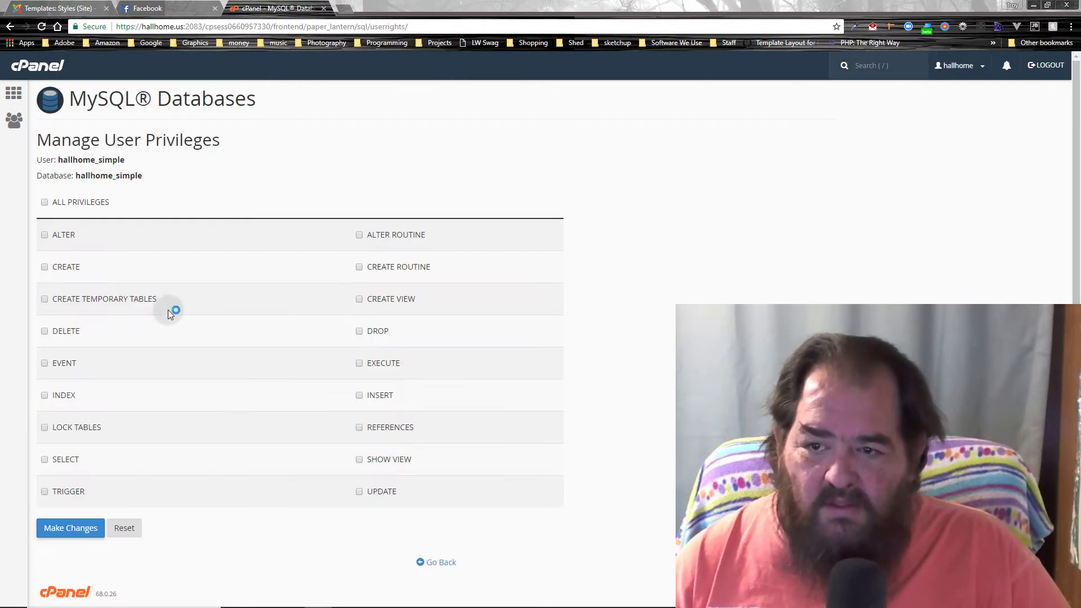
# Step: Grant the user ALL PRIVILEGES on the database, save, and return to the dashboard
pyautogui.click(44, 202)
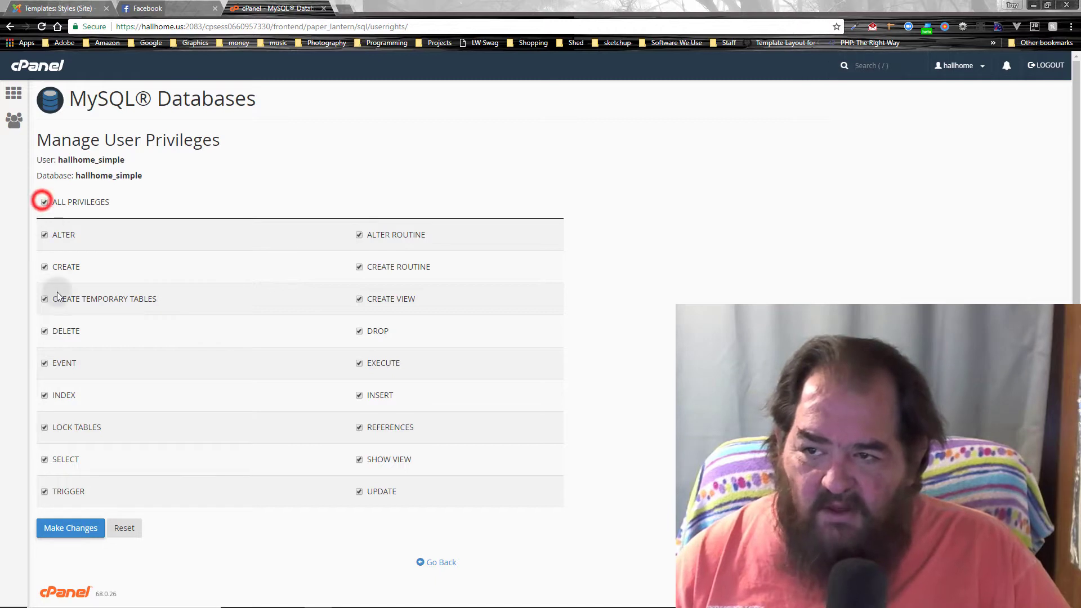
pyautogui.click(66, 524)
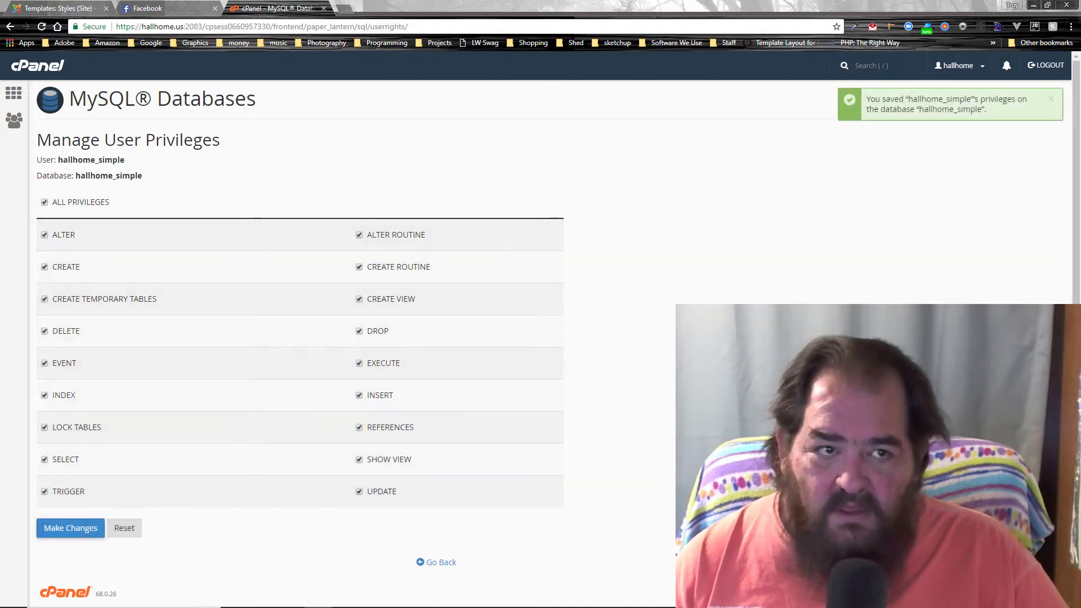
pyautogui.click(14, 91)
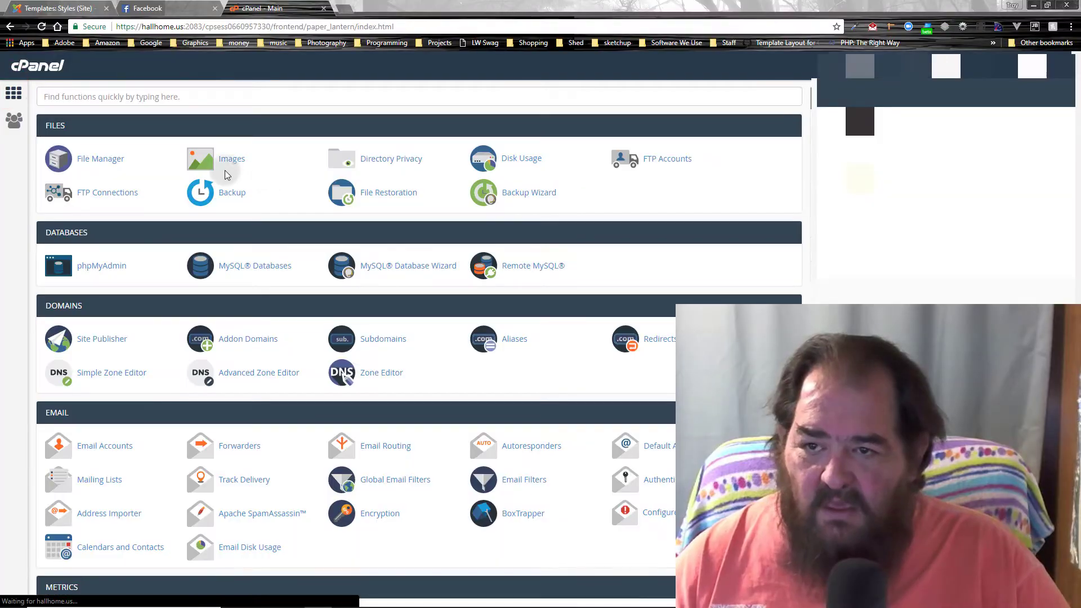
# Step: Review the MySQL Databases page to check the new database setup, then go back home
pyautogui.click(243, 265)
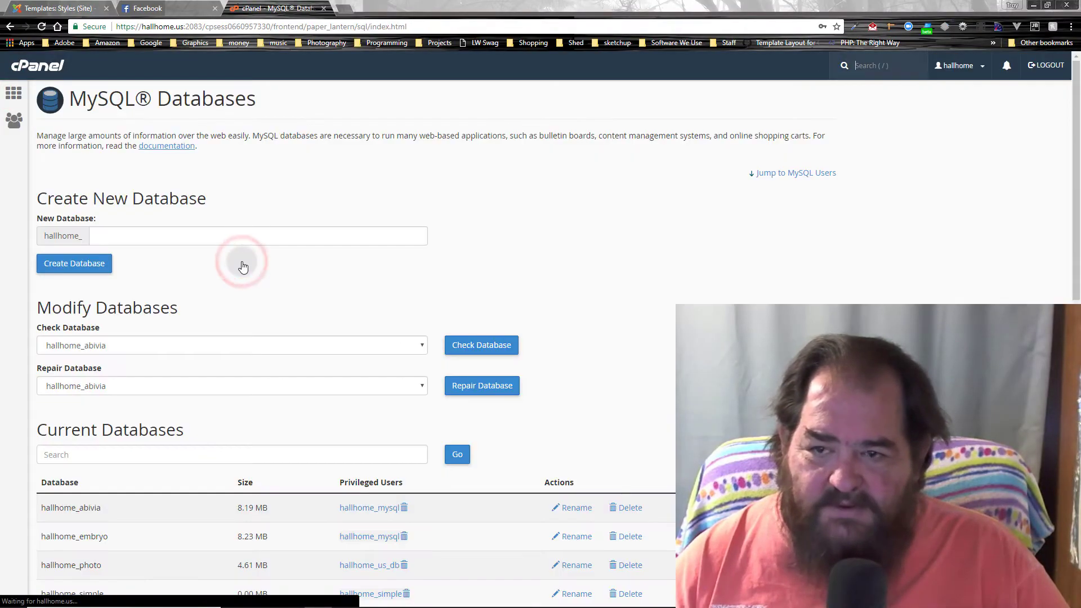
pyautogui.scroll(-8, 241, 265)
pyautogui.scroll(2, 232, 264)
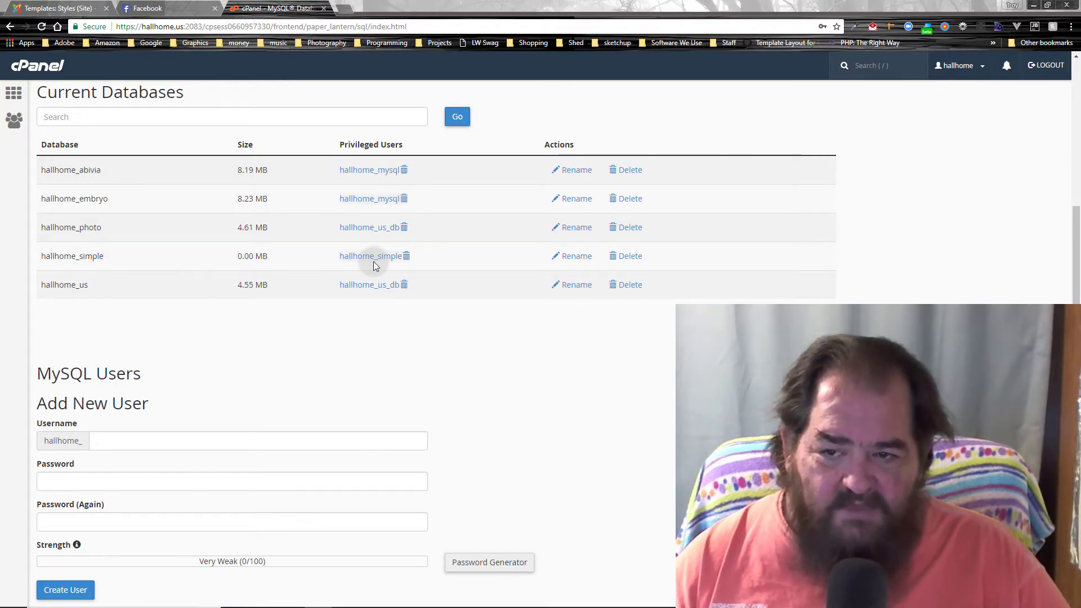
pyautogui.scroll(6, 304, 285)
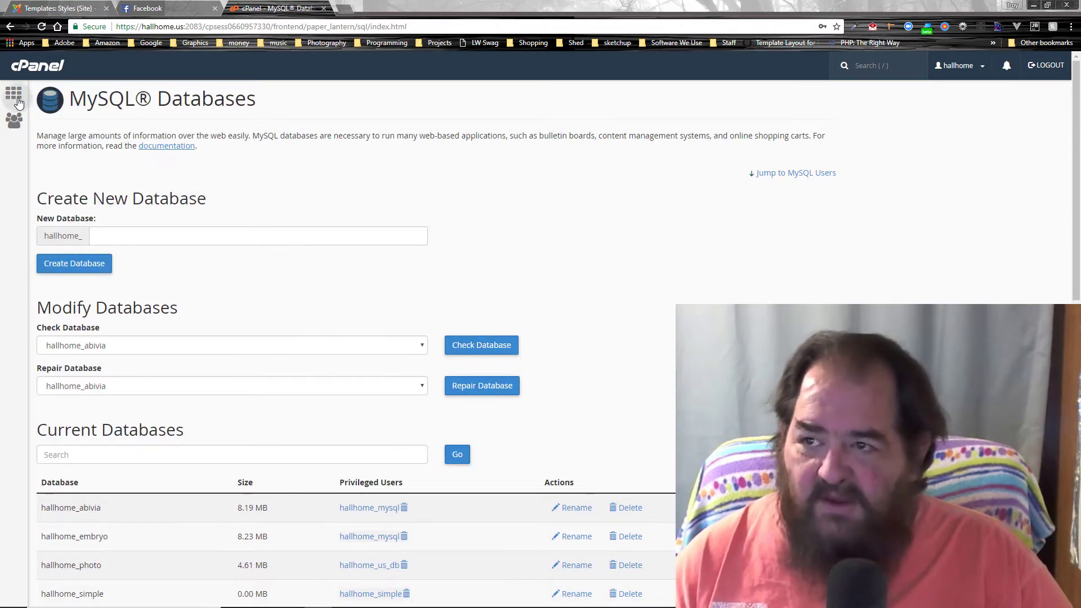
pyautogui.click(16, 97)
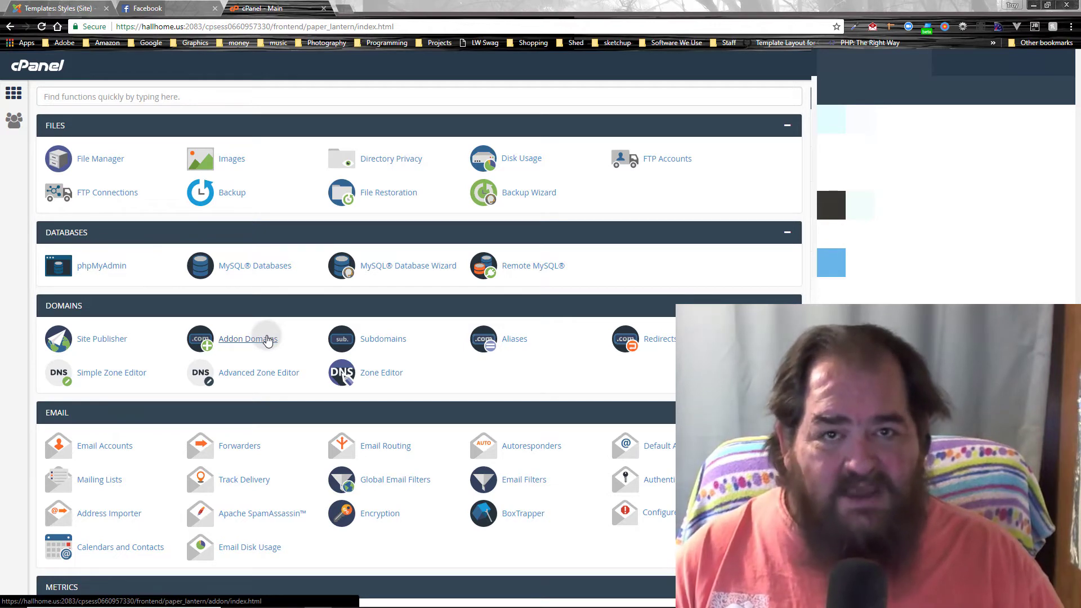
# Step: Visit Addon Domains without adding a domain and return to the cPanel home page
pyautogui.click(266, 339)
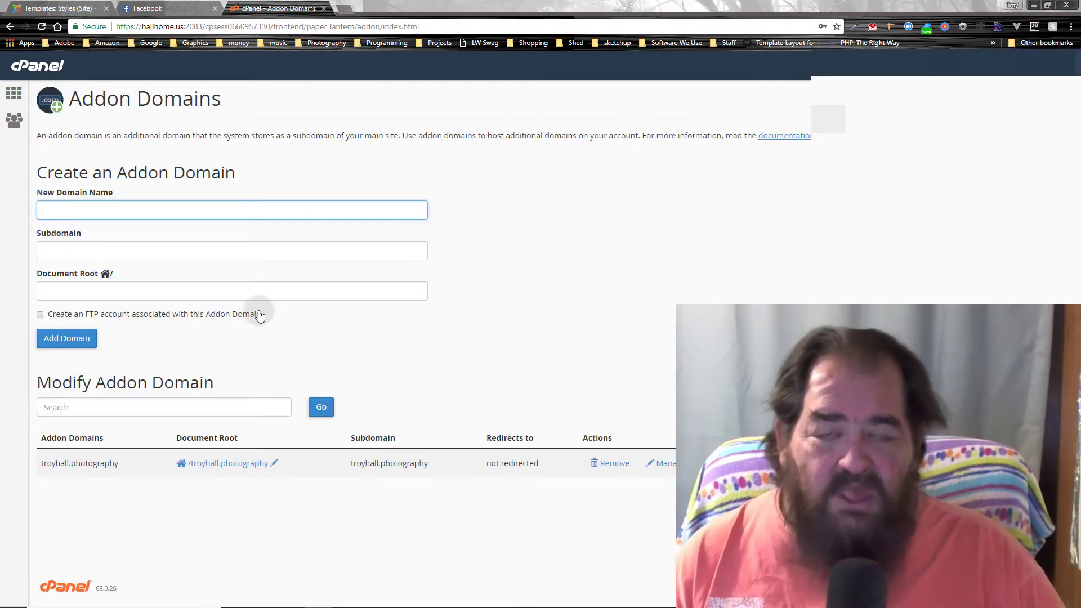
pyautogui.click(205, 203)
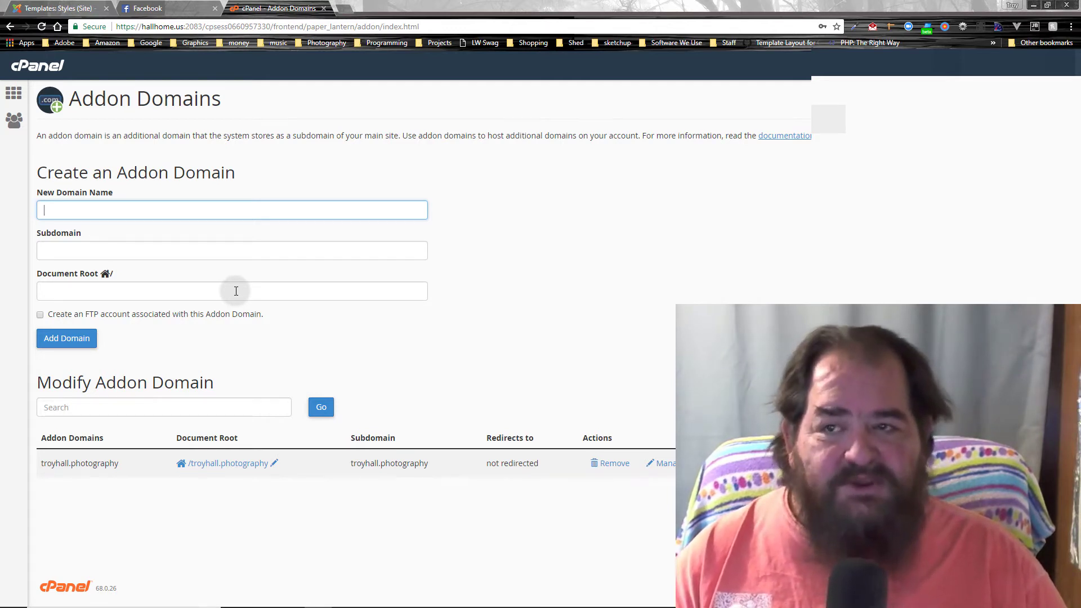
pyautogui.click(8, 97)
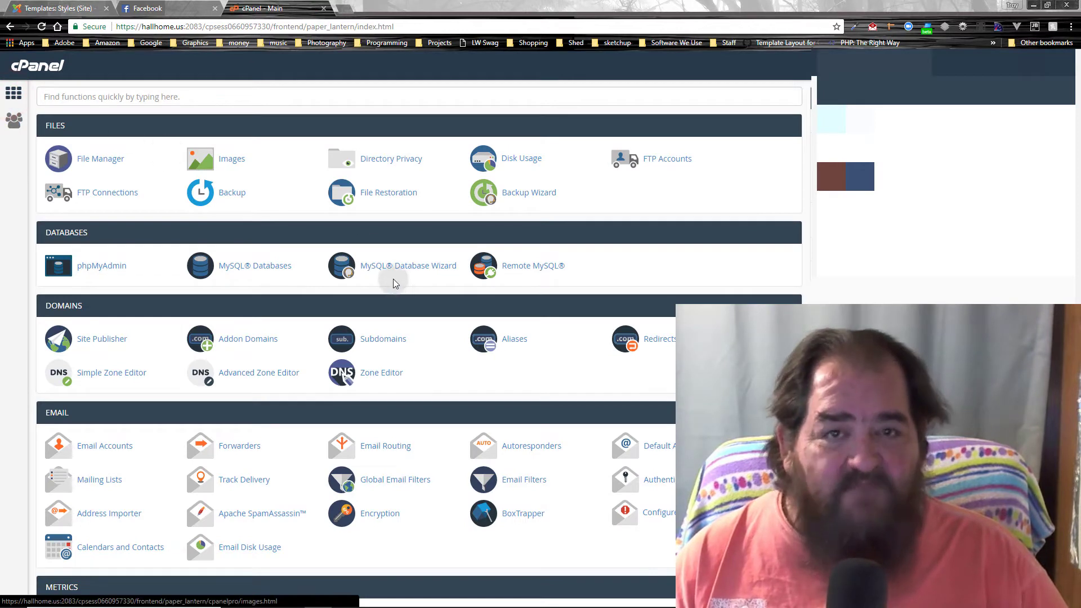
# Step: Create subdomain tutorial.hallhome.us with document root /tutorial and open that folder in File Manager
pyautogui.click(386, 343)
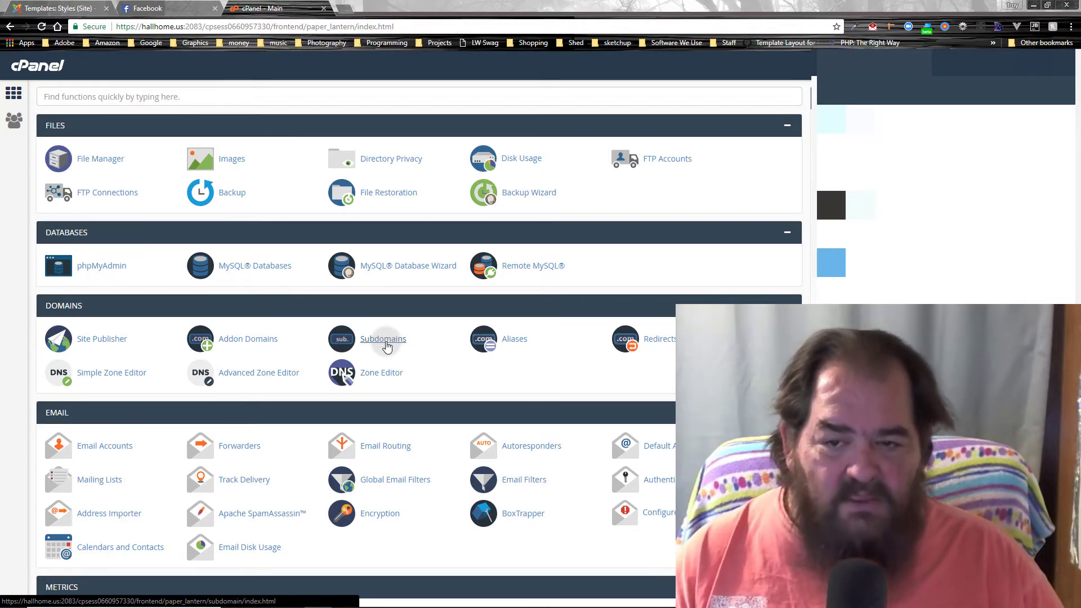
pyautogui.click(387, 347)
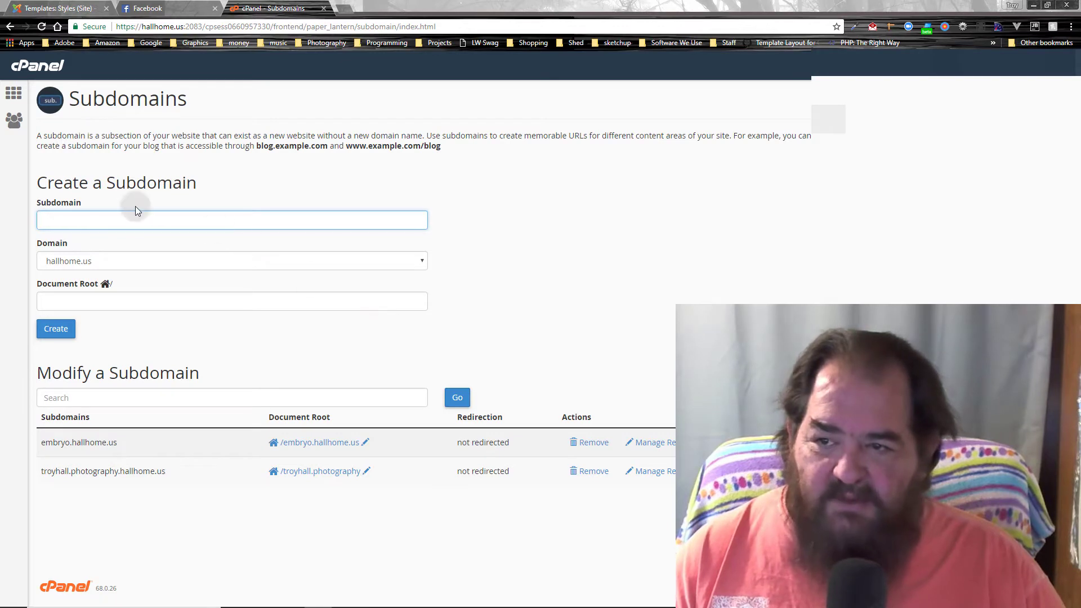
pyautogui.click(148, 217)
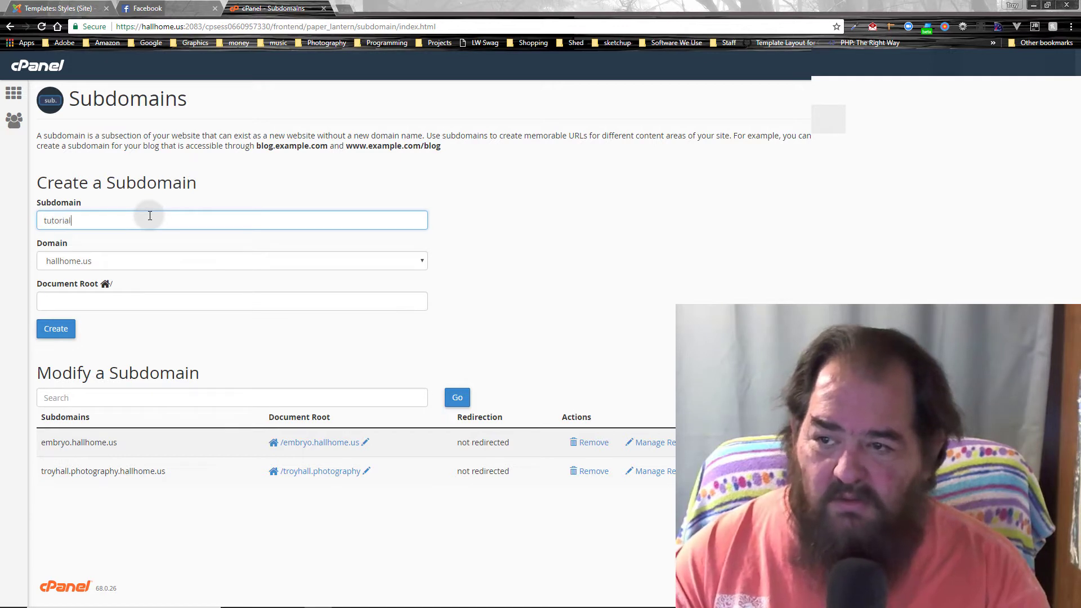
pyautogui.press('Tab')
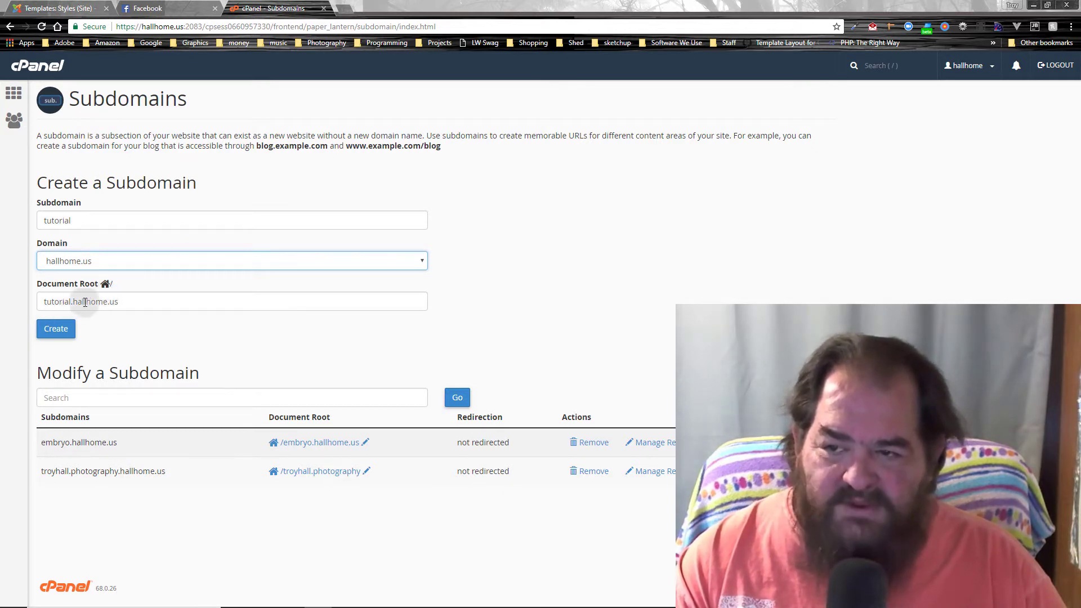
pyautogui.tripleClick(121, 302)
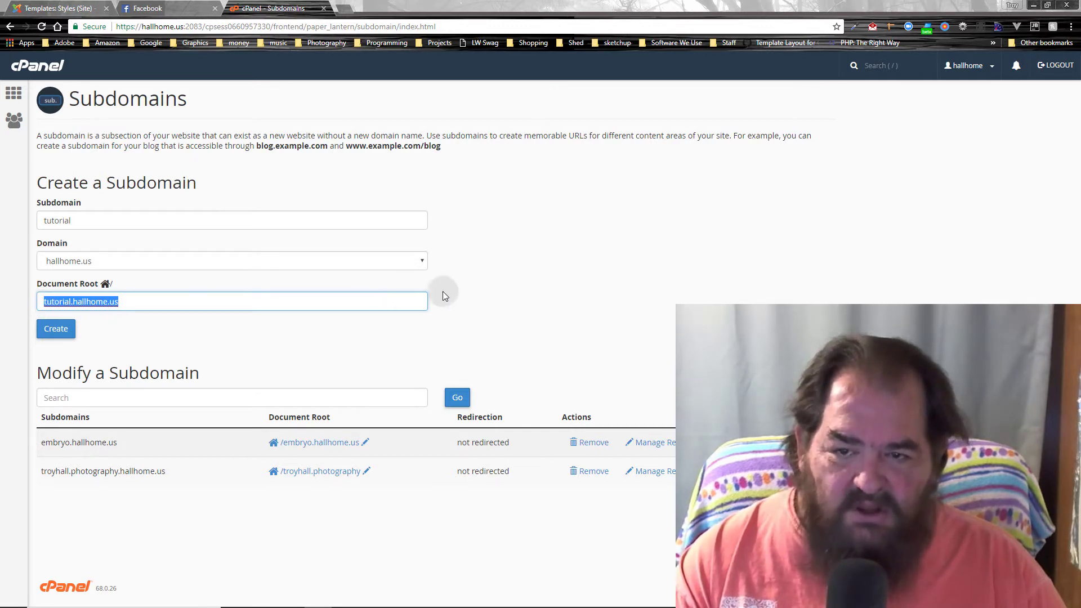
pyautogui.click(304, 299)
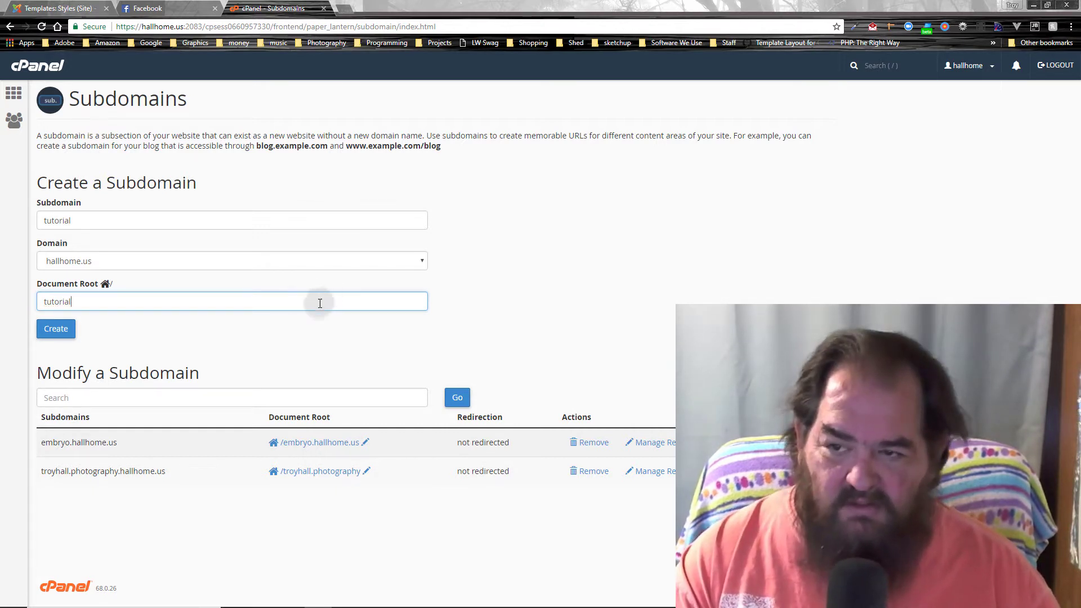
pyautogui.click(53, 337)
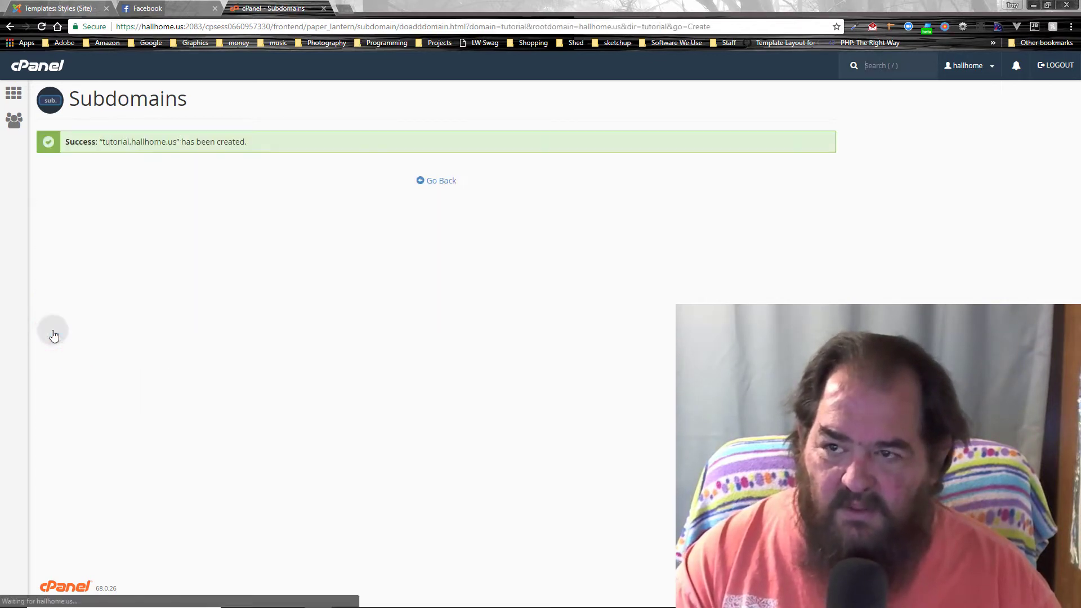
pyautogui.click(433, 181)
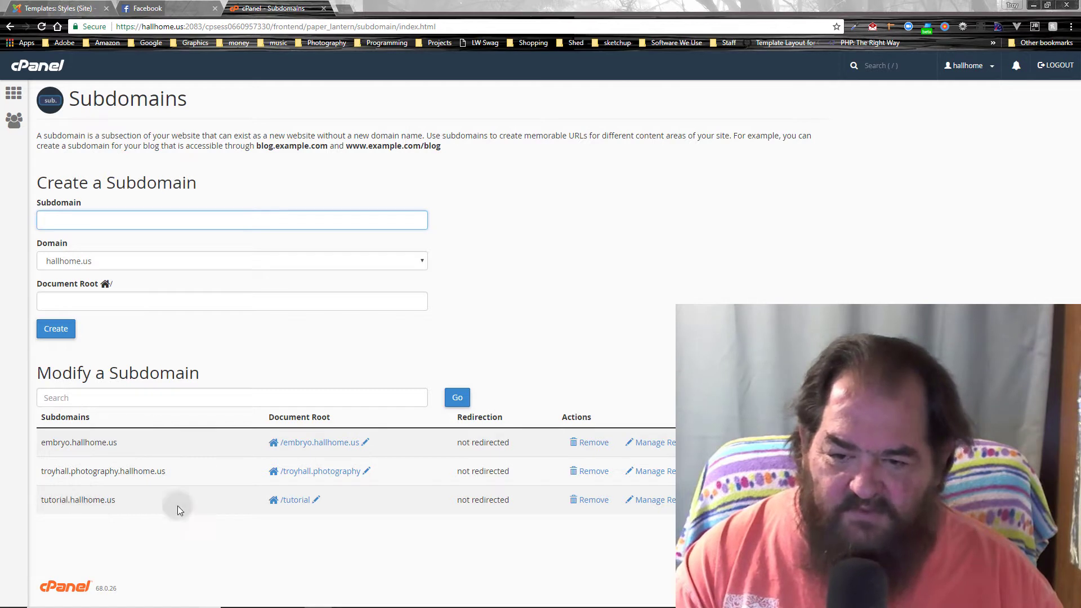
pyautogui.click(299, 502)
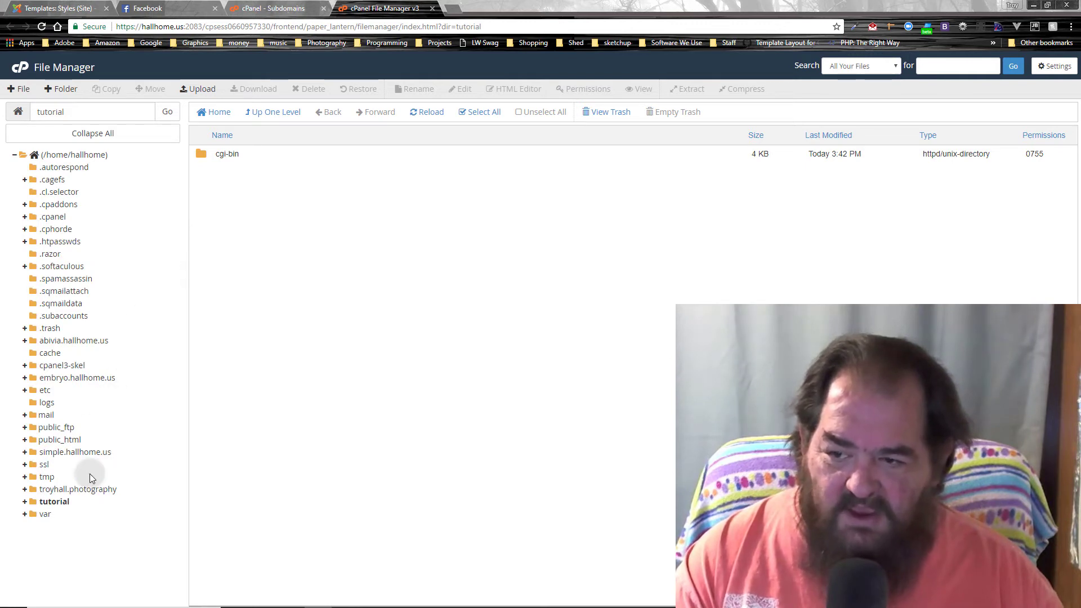
# Step: Browse public_html in File Manager and locate the simple.hallhome.us folder
pyautogui.click(25, 440)
pyautogui.click(54, 441)
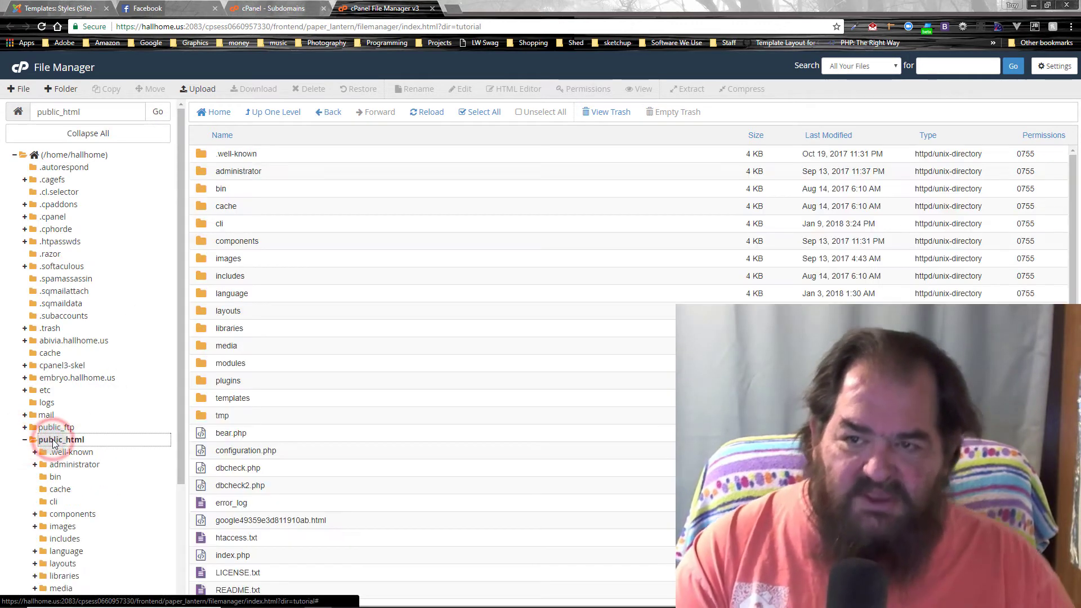
pyautogui.scroll(-1, 413, 267)
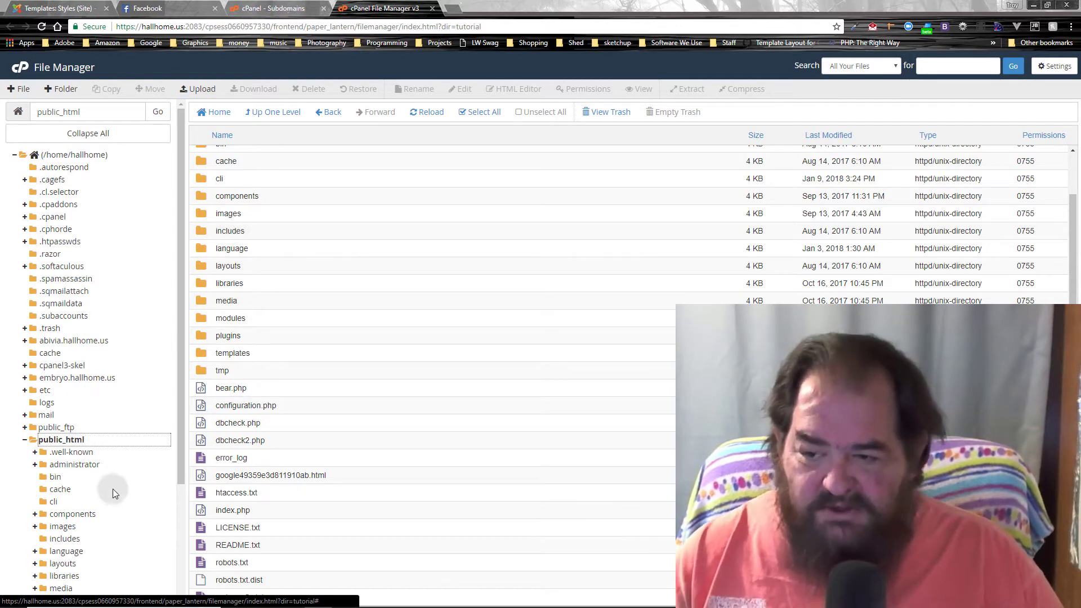
pyautogui.scroll(-3, 86, 428)
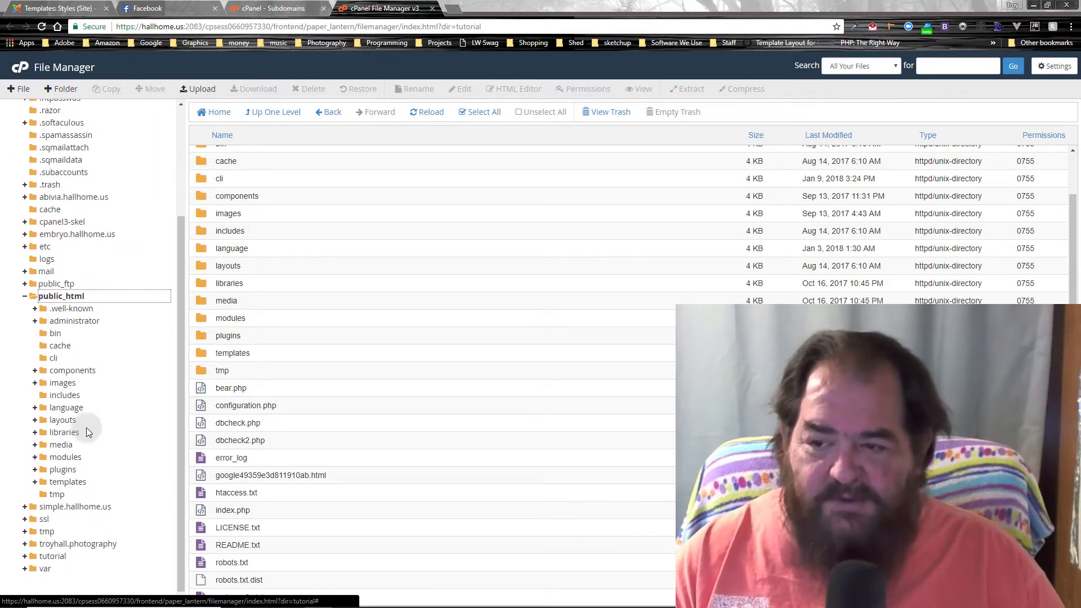
pyautogui.click(26, 299)
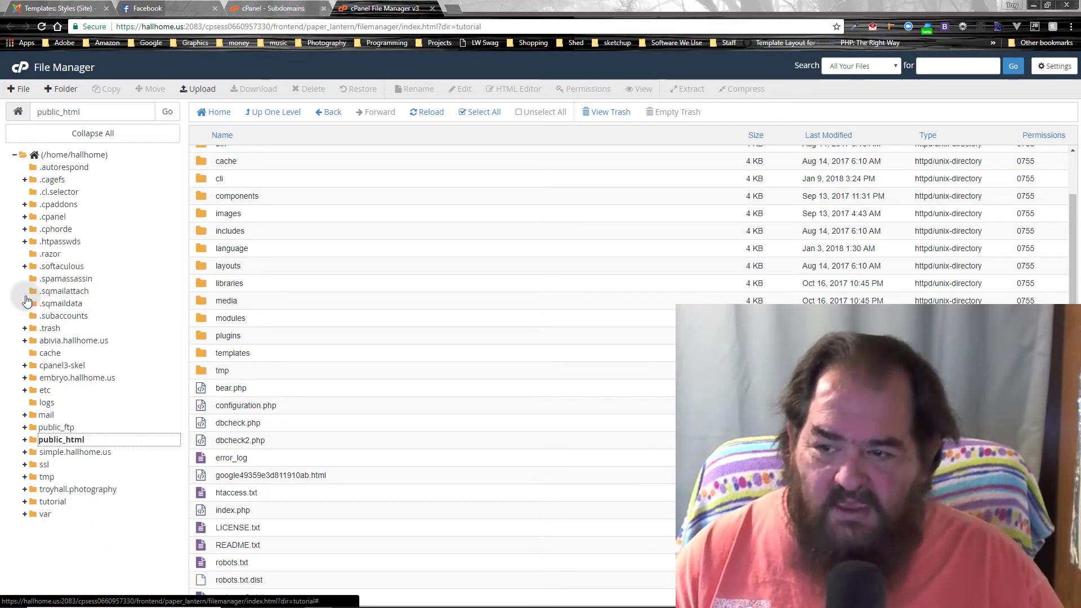
pyautogui.click(76, 457)
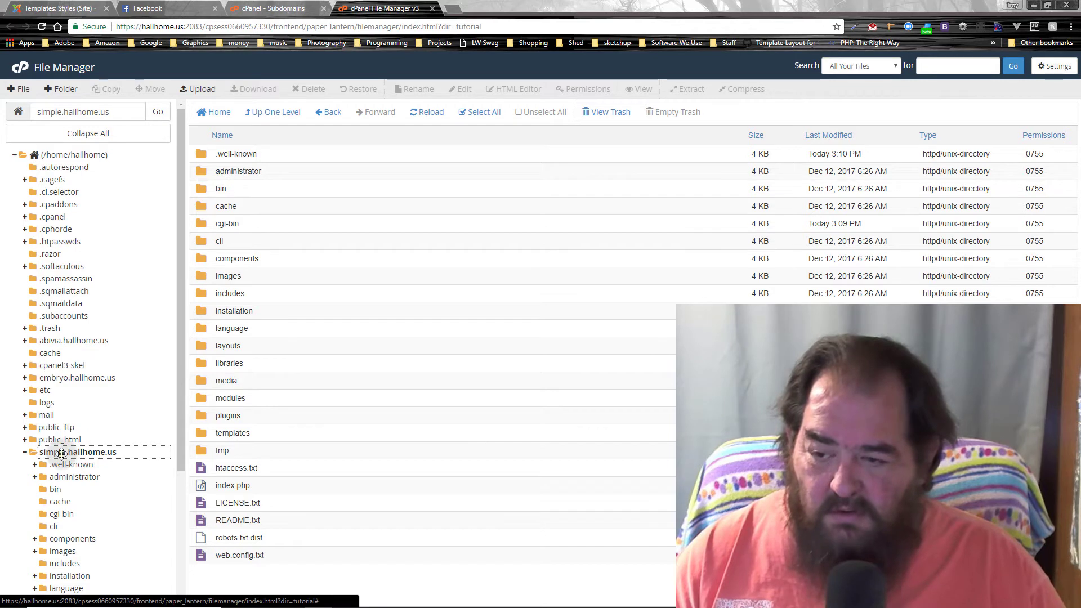
pyautogui.rightClick(62, 454)
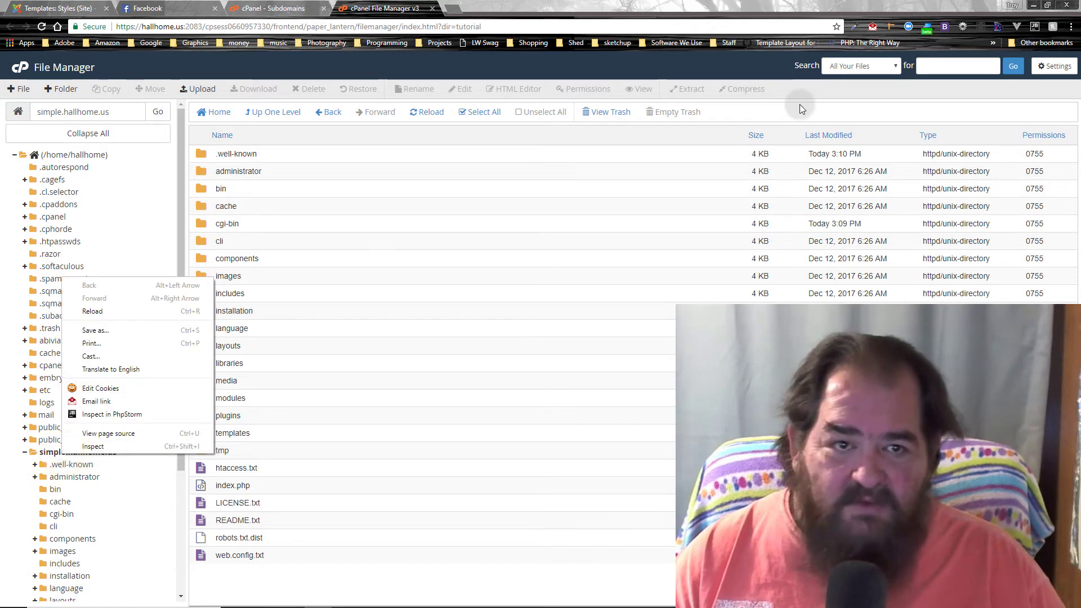
pyautogui.click(800, 104)
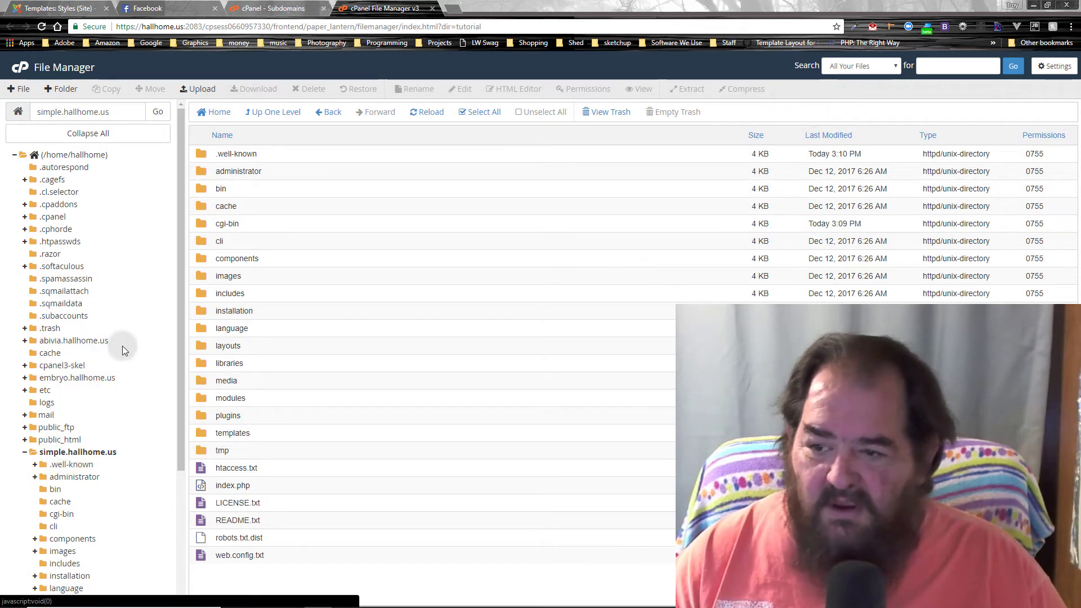
pyautogui.click(72, 454)
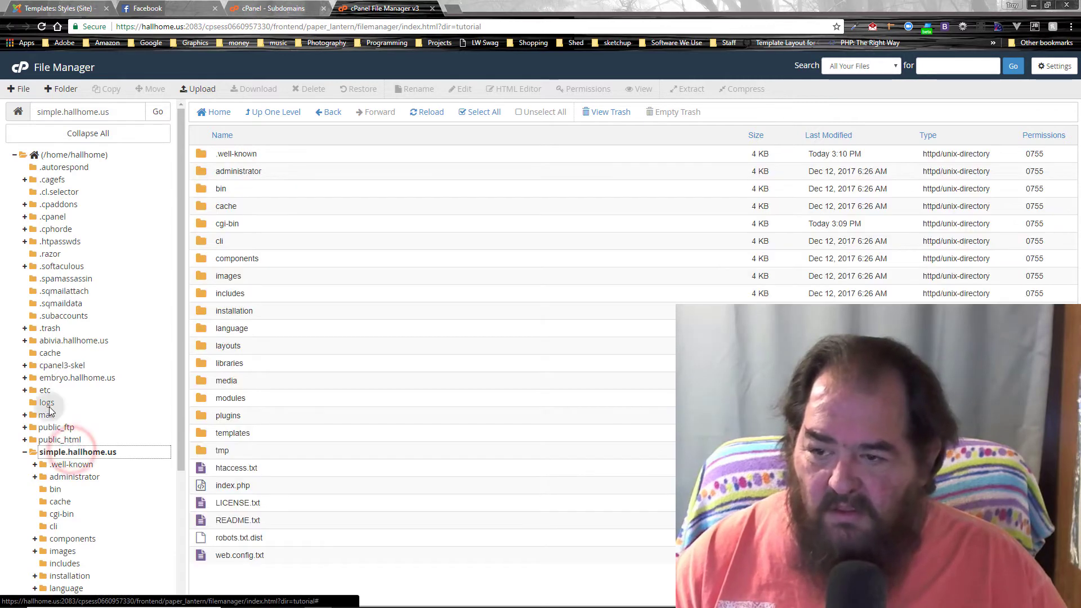
# Step: Permanently delete simple.hallhome.us from the home directory, skipping the trash, then open the tutorial folder
pyautogui.click(56, 158)
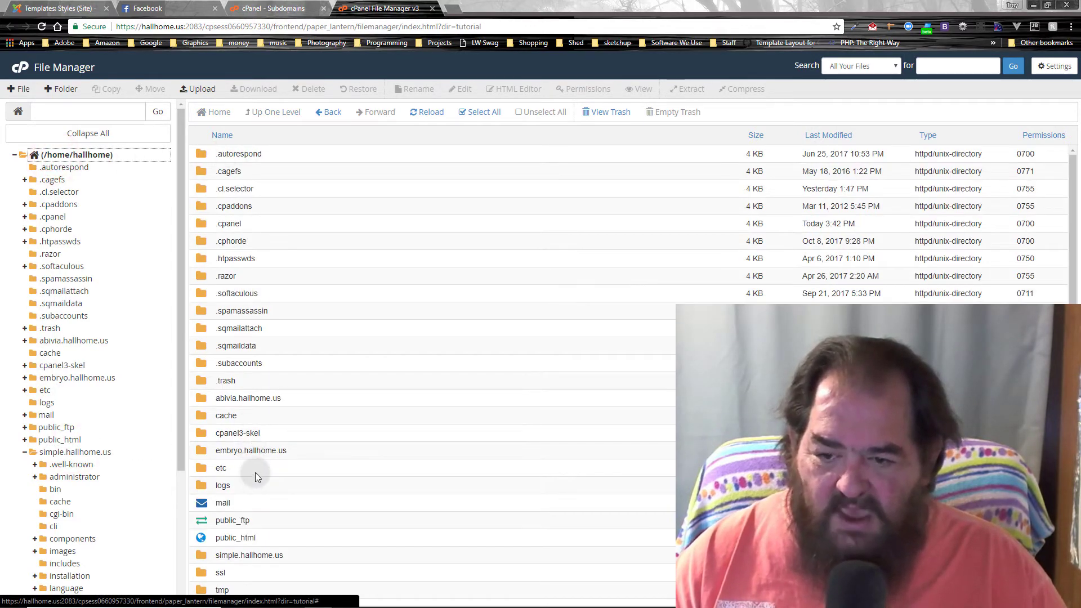
pyautogui.scroll(-3, 253, 450)
pyautogui.click(207, 390)
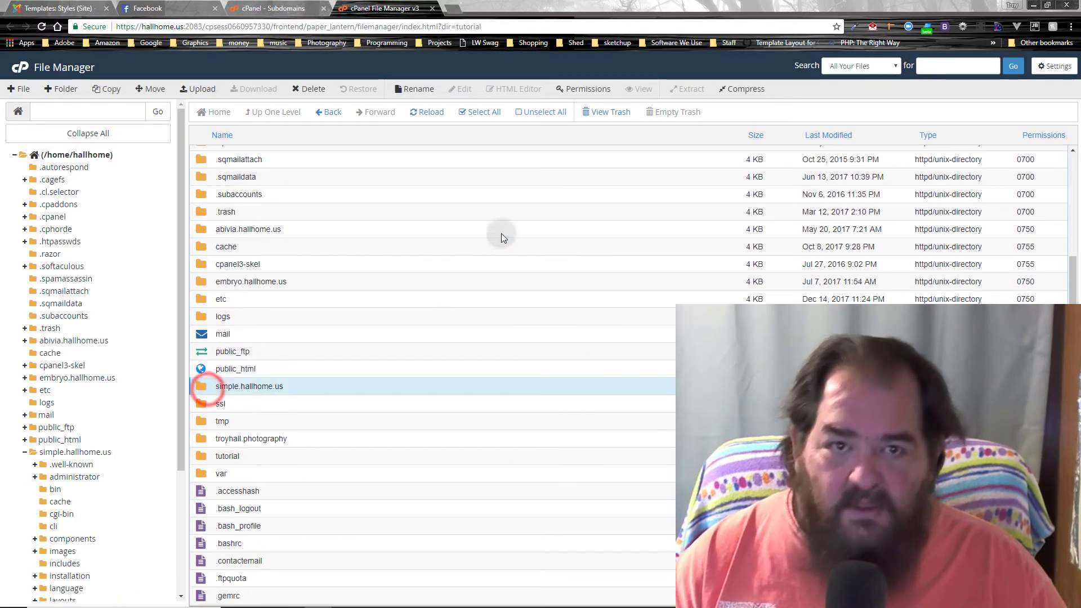
pyautogui.click(326, 92)
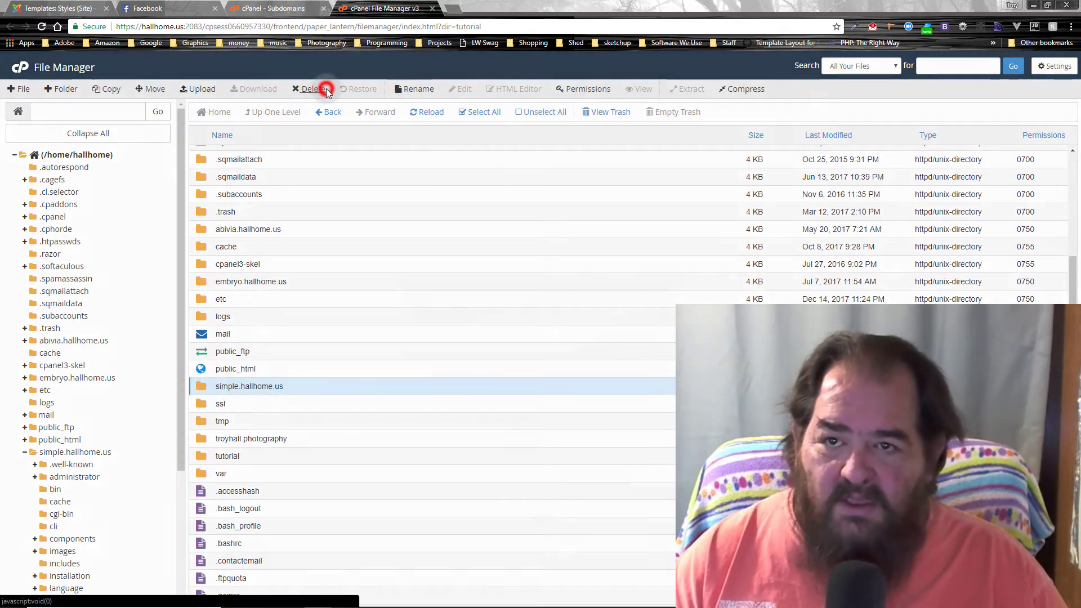
pyautogui.click(530, 333)
pyautogui.click(624, 367)
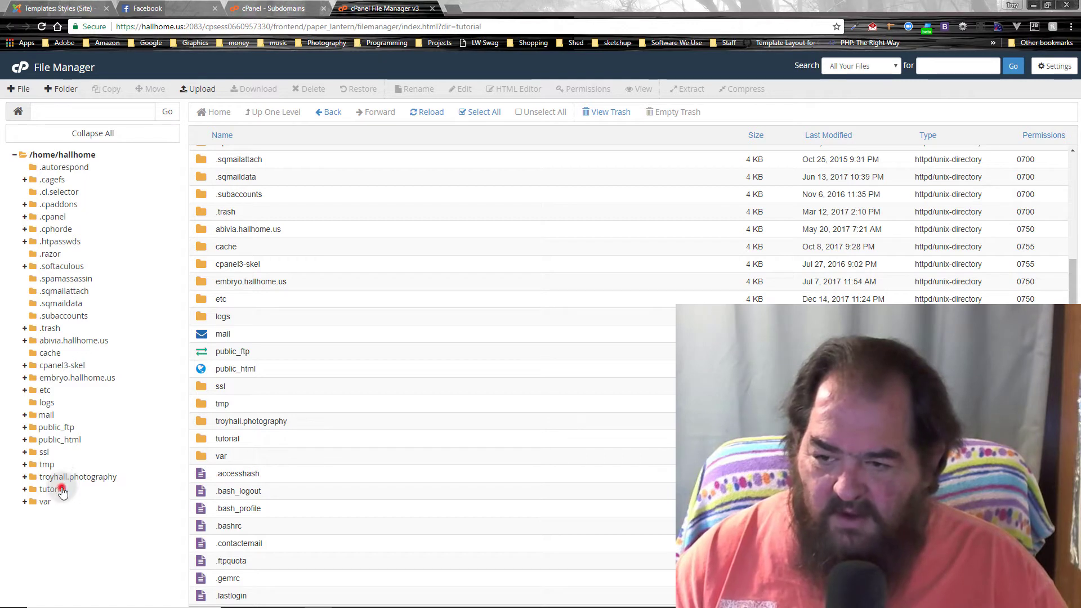
pyautogui.click(60, 490)
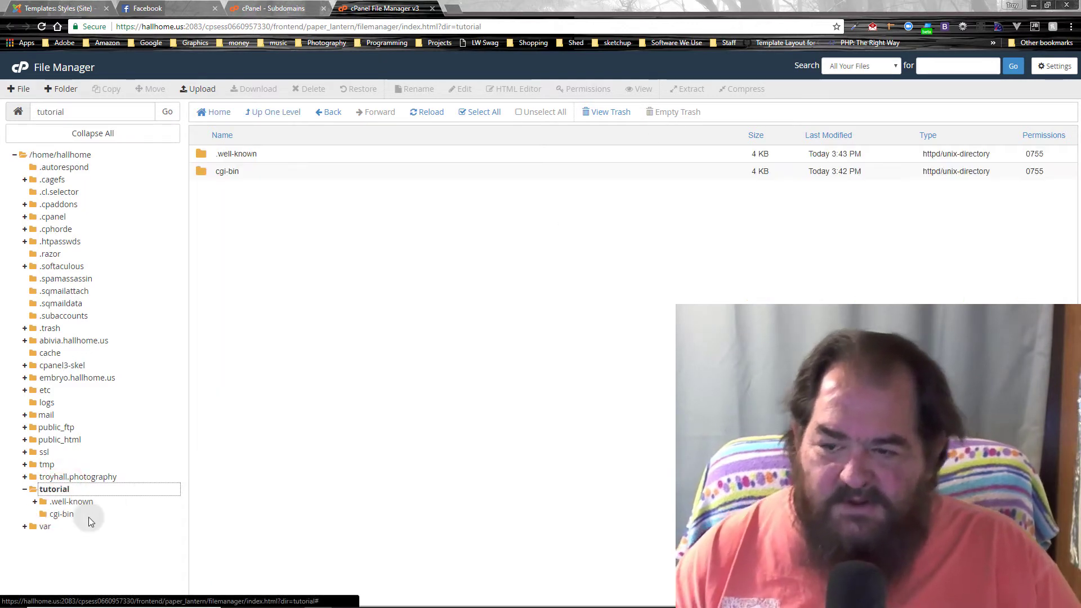
pyautogui.click(358, 290)
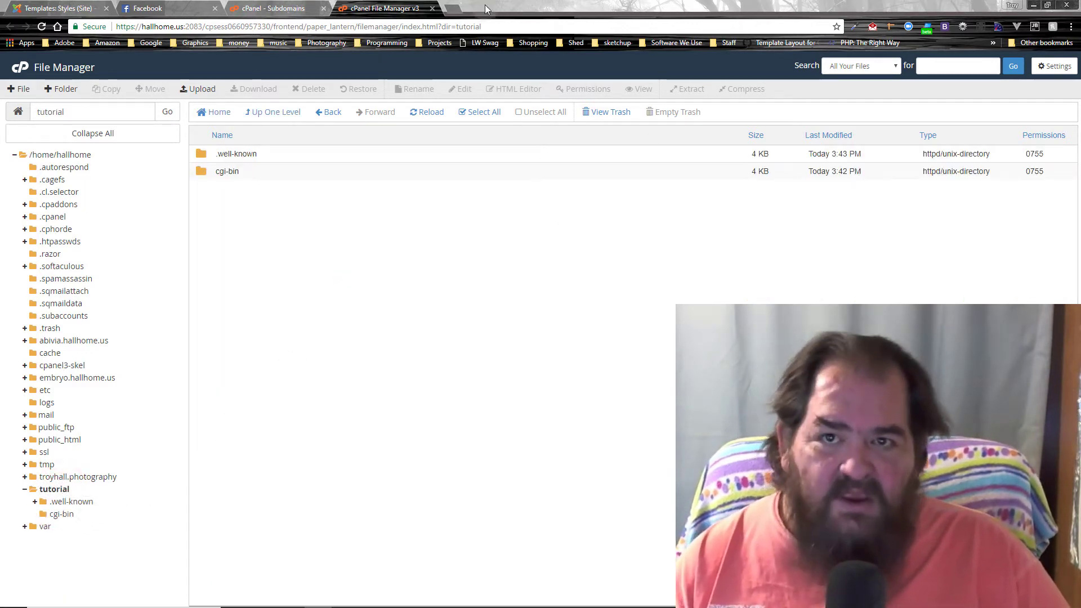
# Step: Open the joomla.org Joomla 3.8.3 download page, cancel the duplicate package download, and return to File Manager
pyautogui.click(456, 10)
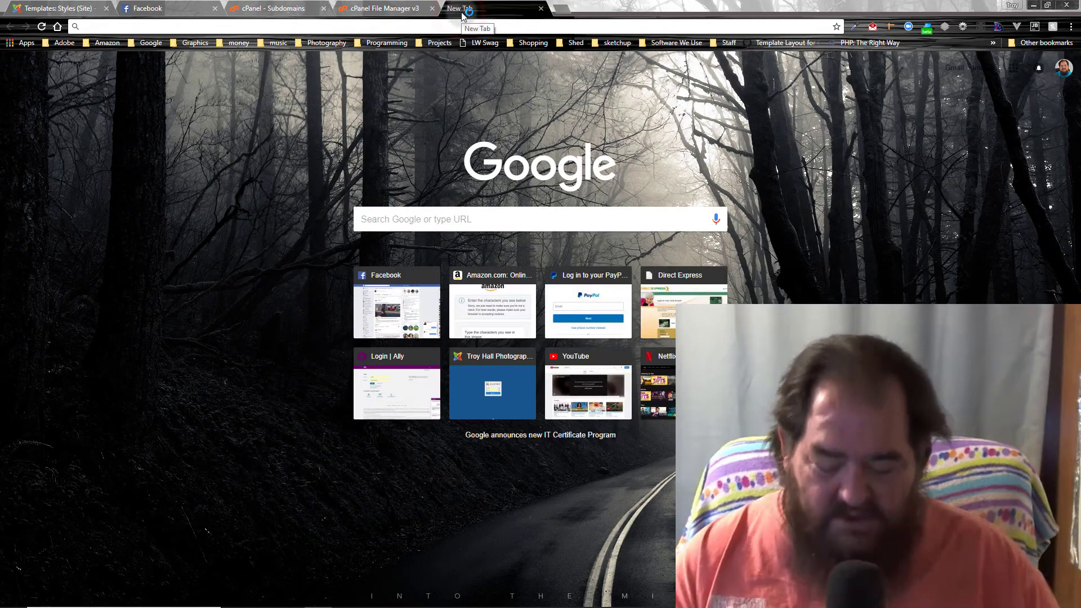
pyautogui.write('jo')
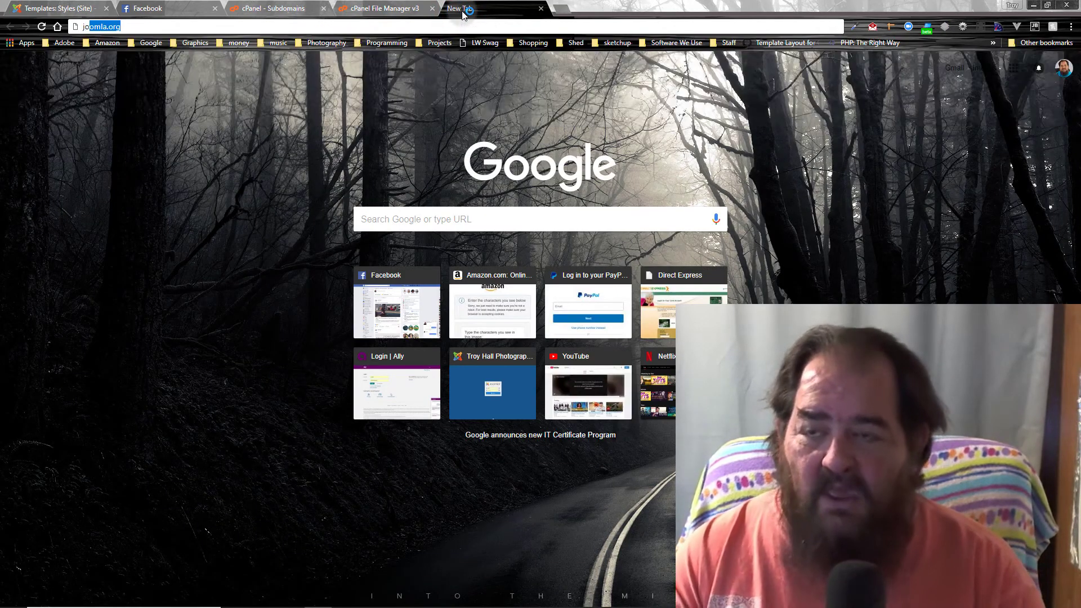
pyautogui.press('Return')
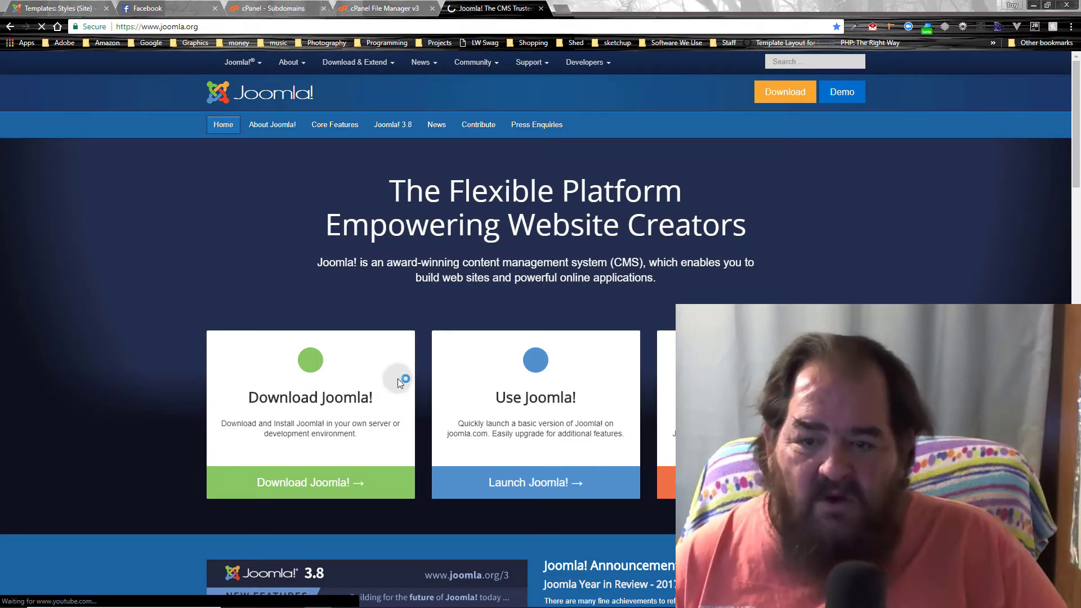
pyautogui.click(314, 473)
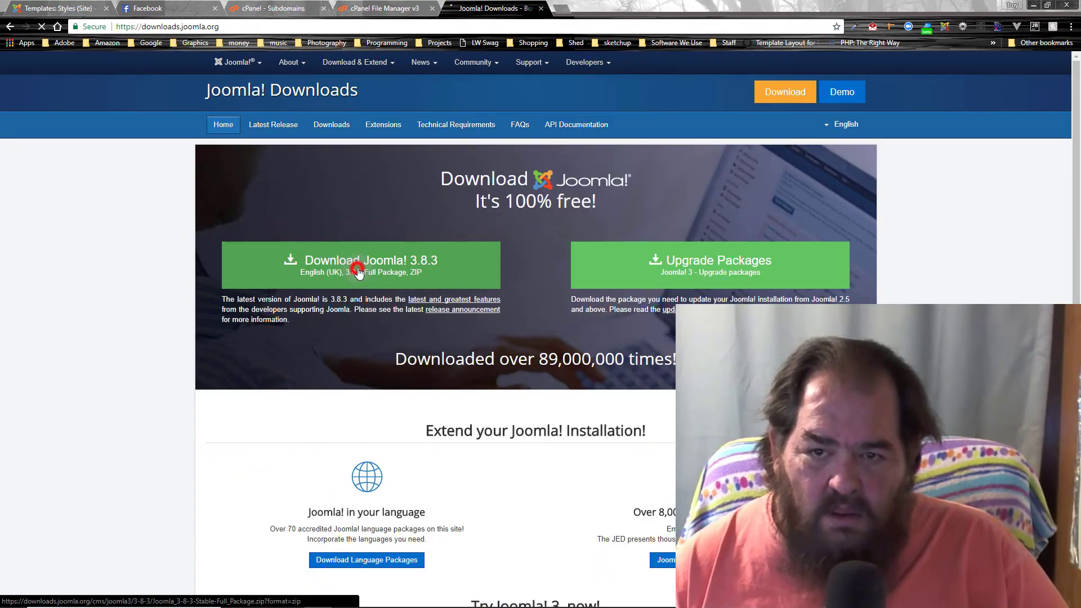
pyautogui.click(358, 271)
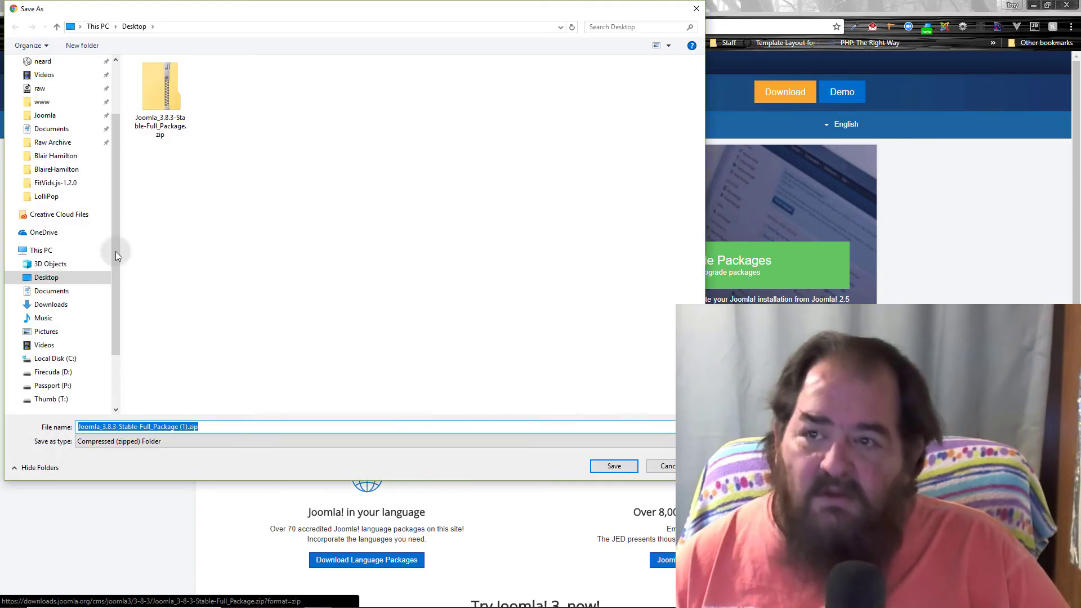
pyautogui.click(664, 466)
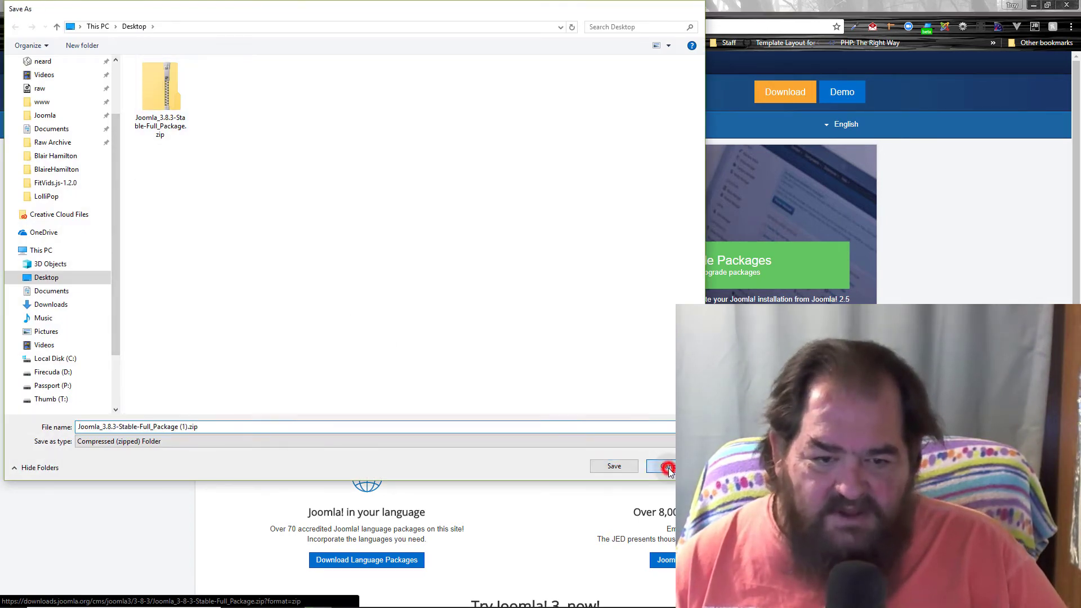
pyautogui.click(383, 8)
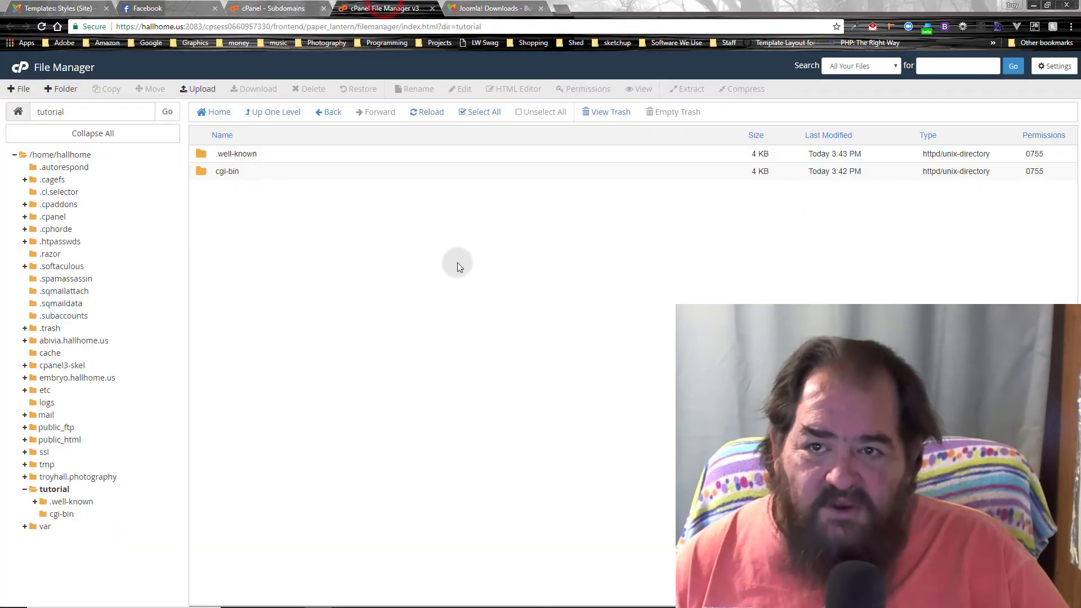
# Step: Upload Joomla_3.8.3-Stable-Full_Package.zip from the Desktop into the tutorial folder
pyautogui.click(430, 249)
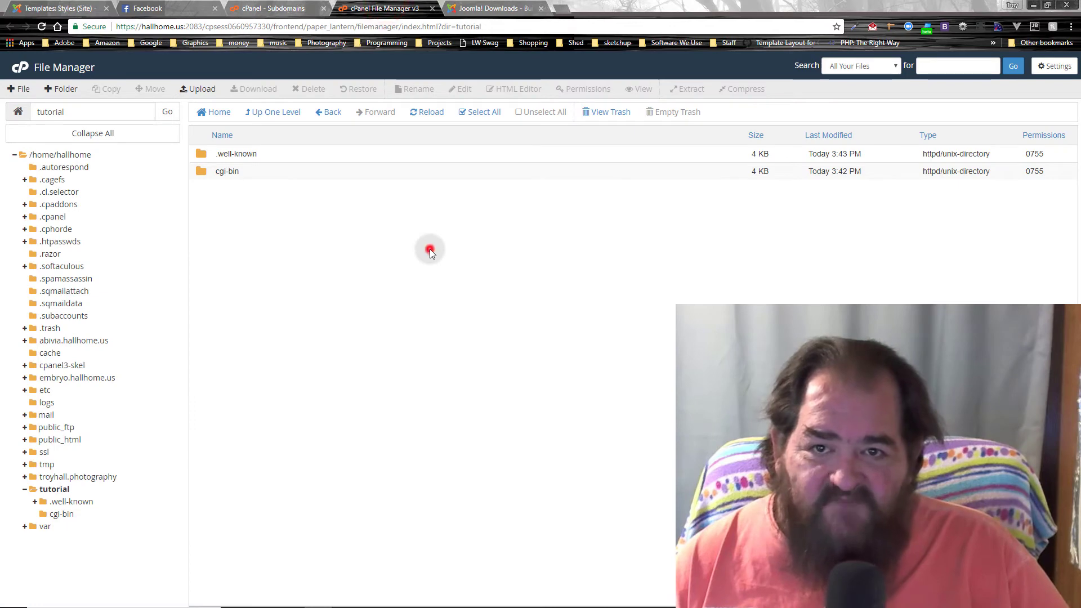
pyautogui.click(202, 90)
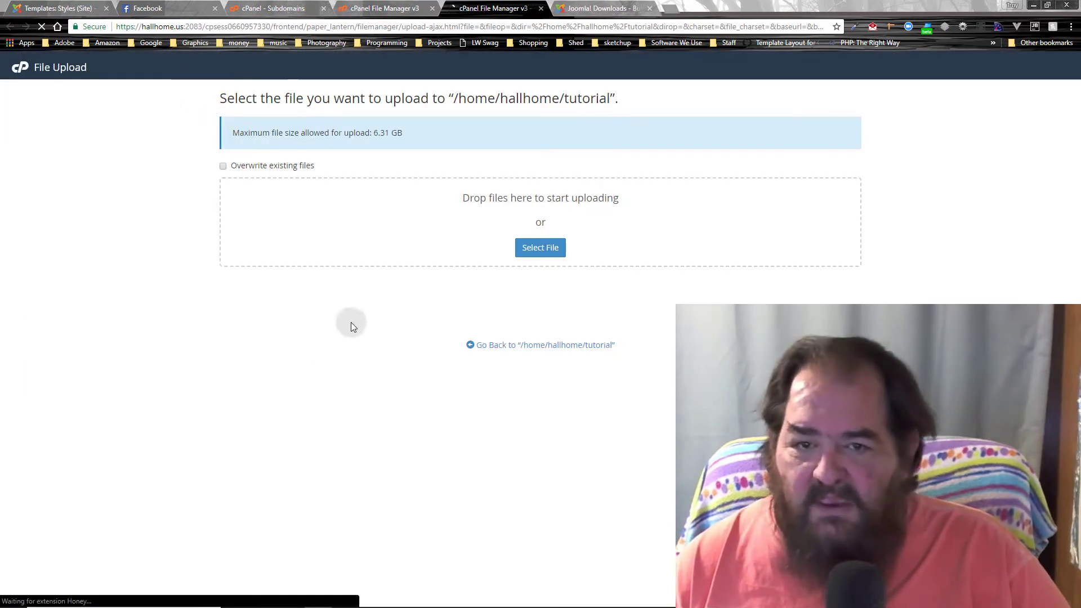
pyautogui.click(544, 246)
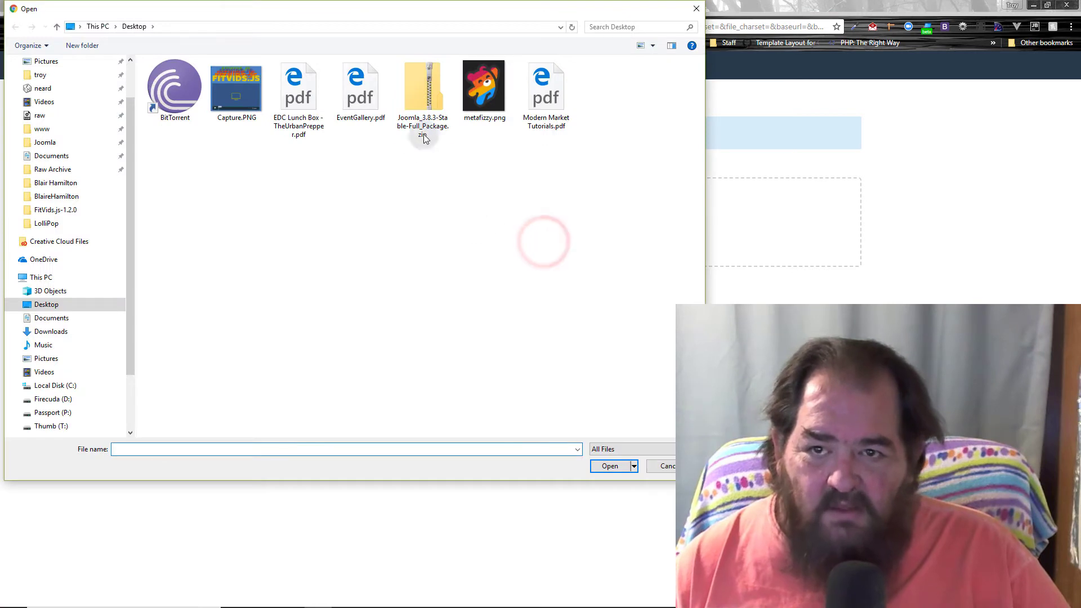
pyautogui.click(424, 135)
pyautogui.click(603, 468)
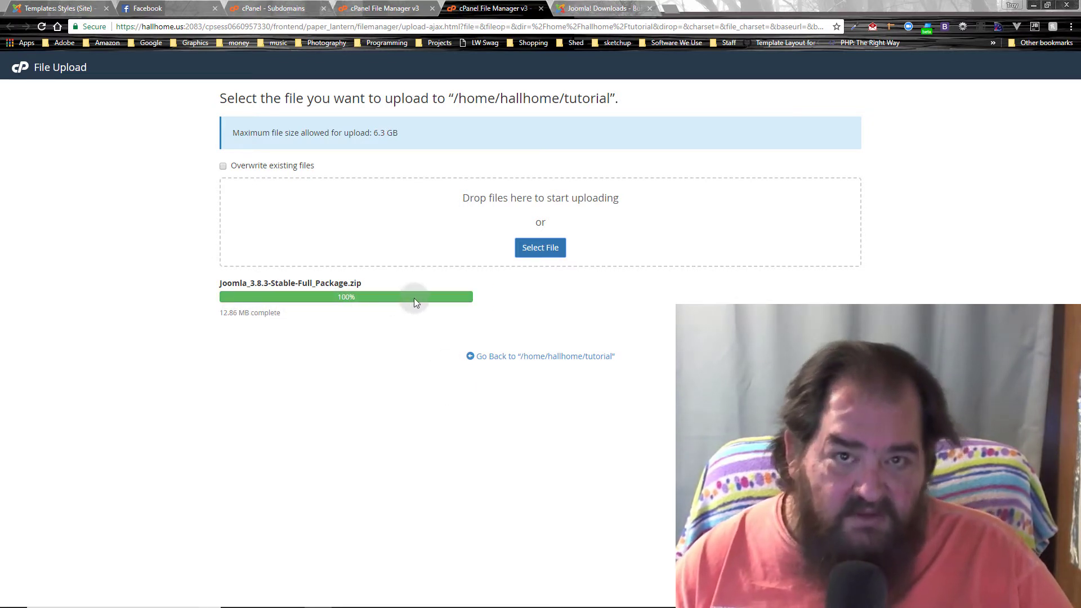
pyautogui.click(511, 358)
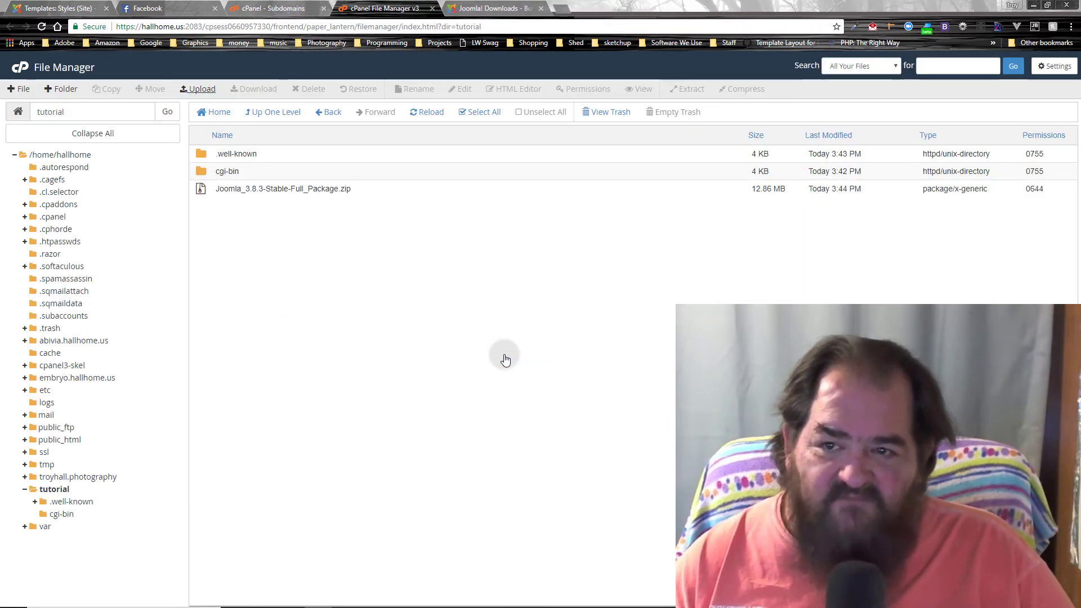
# Step: Extract the Joomla 3.8.3 zip into the tutorial folder
pyautogui.click(202, 187)
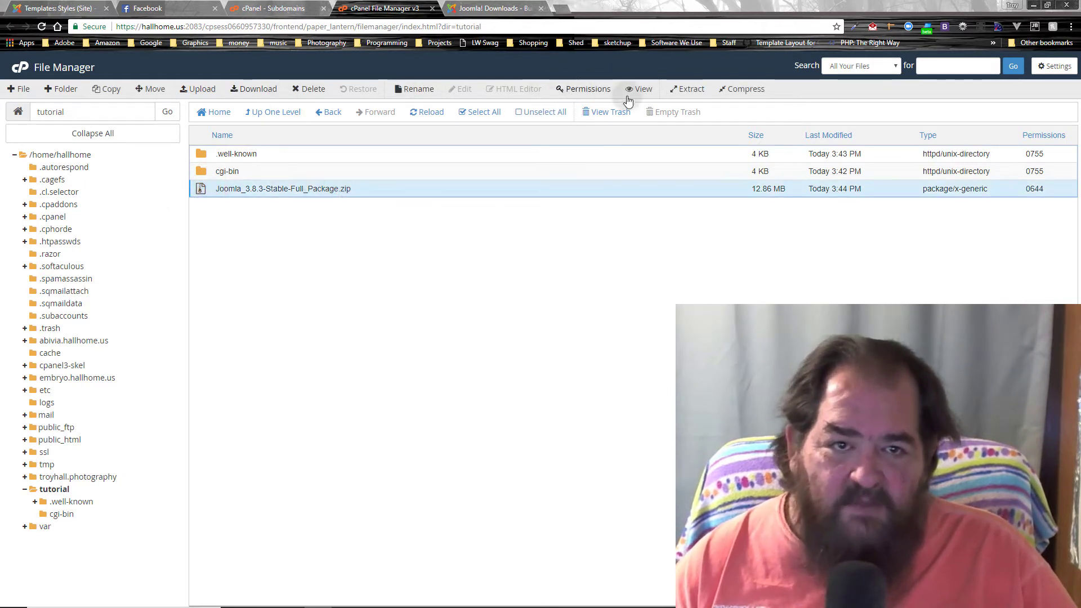
pyautogui.click(687, 89)
pyautogui.click(631, 383)
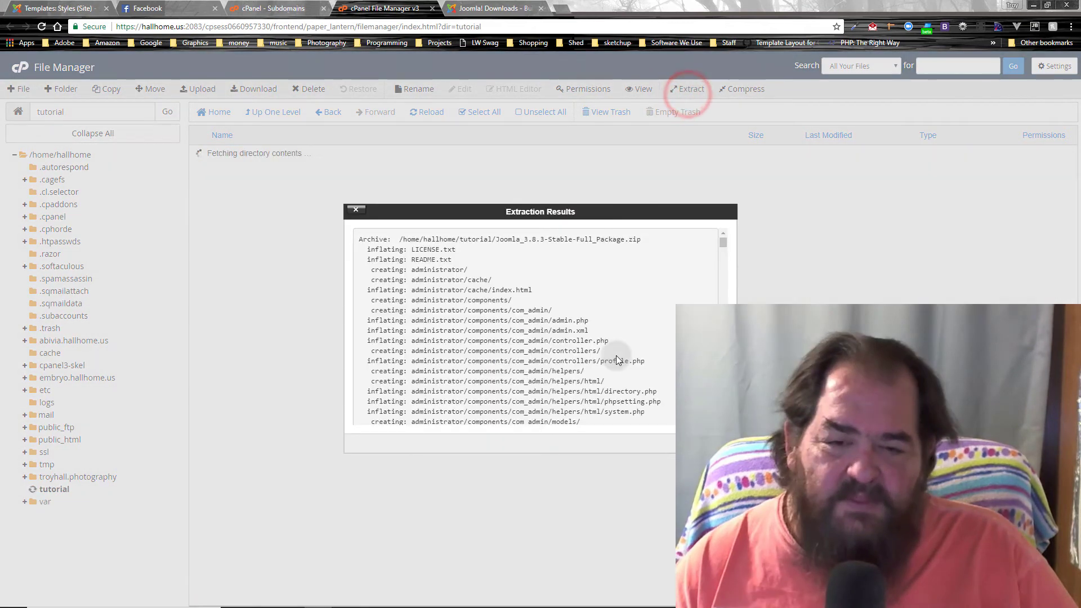
pyautogui.click(354, 453)
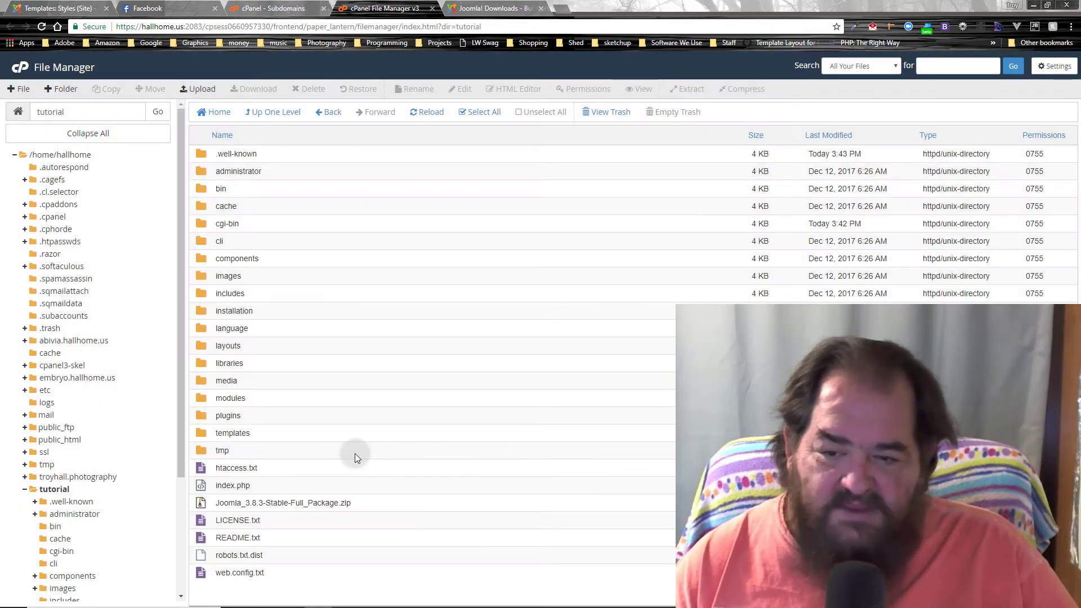
# Step: Move the Joomla zip package to the trash
pyautogui.click(200, 505)
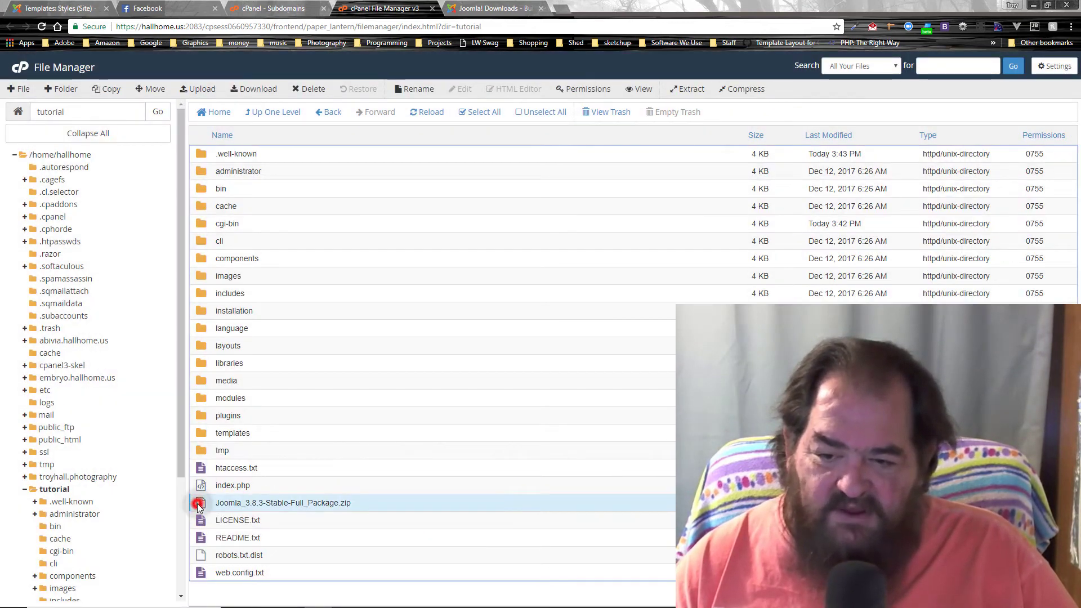
pyautogui.click(313, 92)
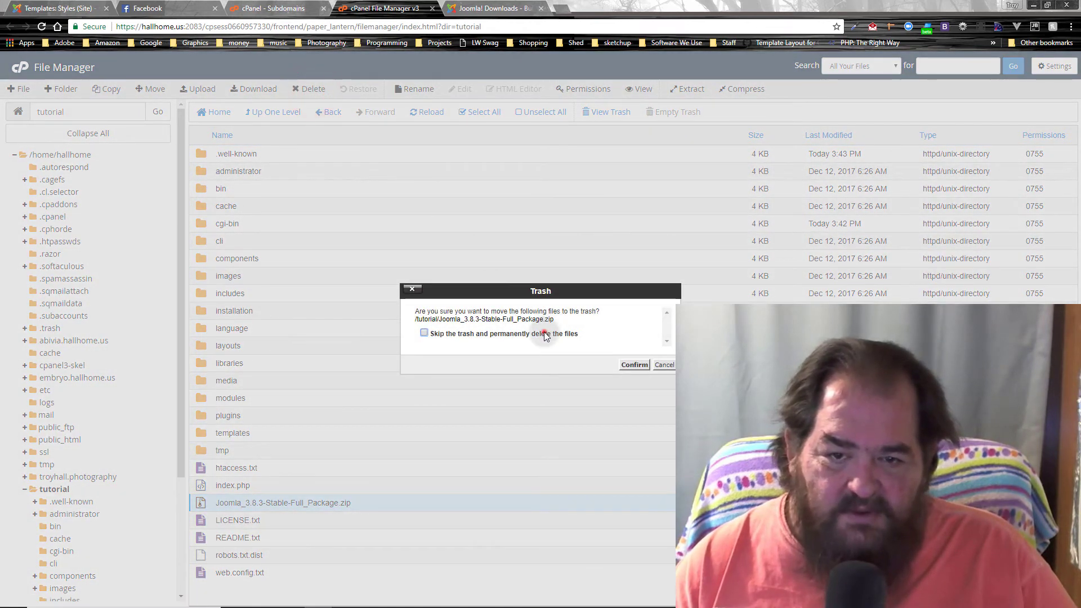
pyautogui.click(634, 365)
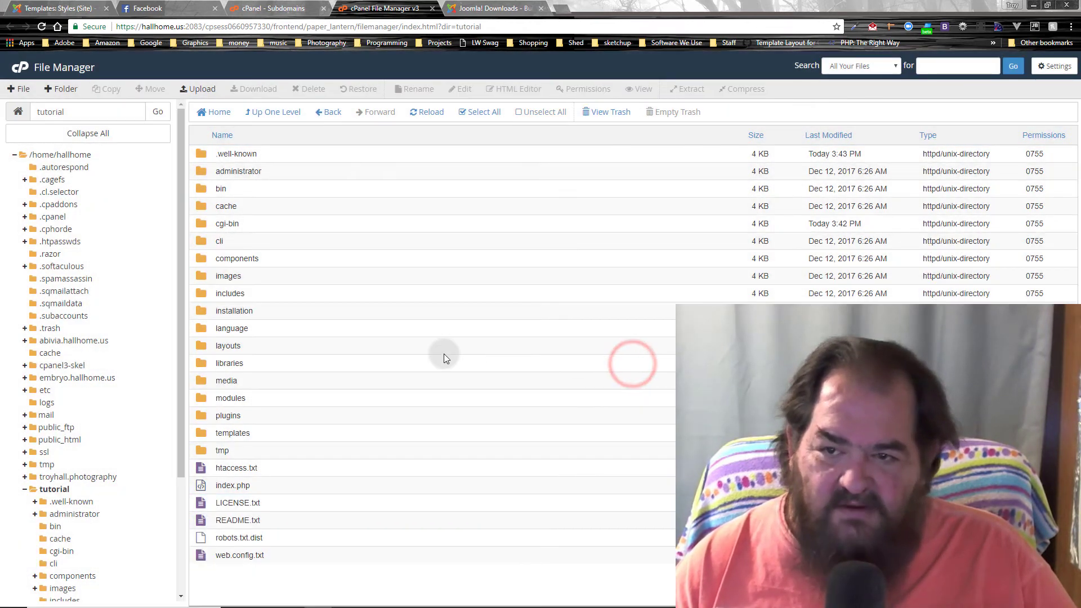
pyautogui.click(490, 8)
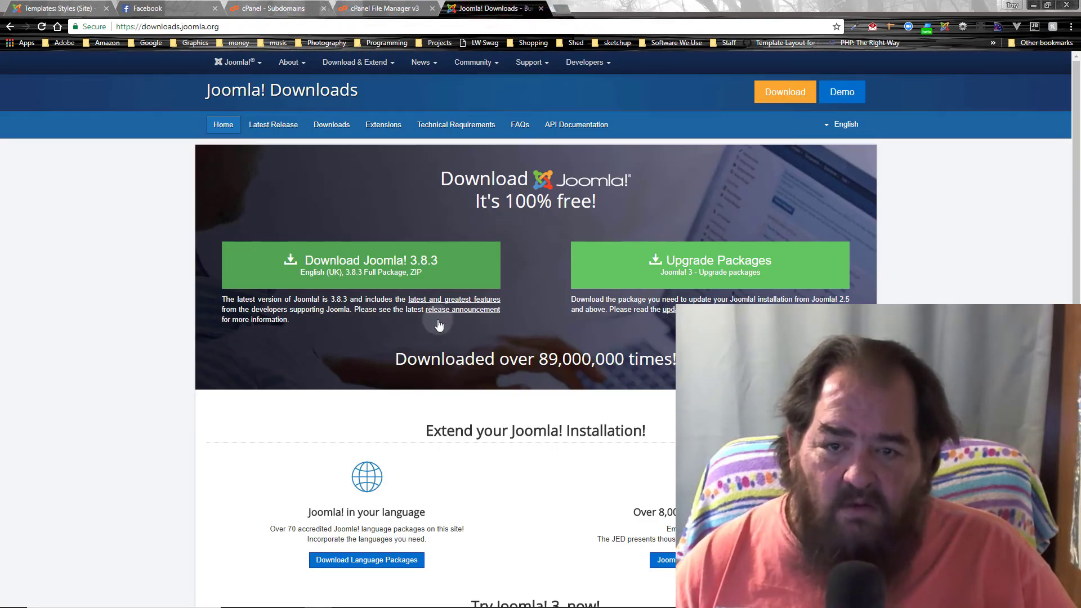
# Step: Load tutorial.hallhome.us in a new Chrome tab to reach the Joomla installer
pyautogui.click(563, 9)
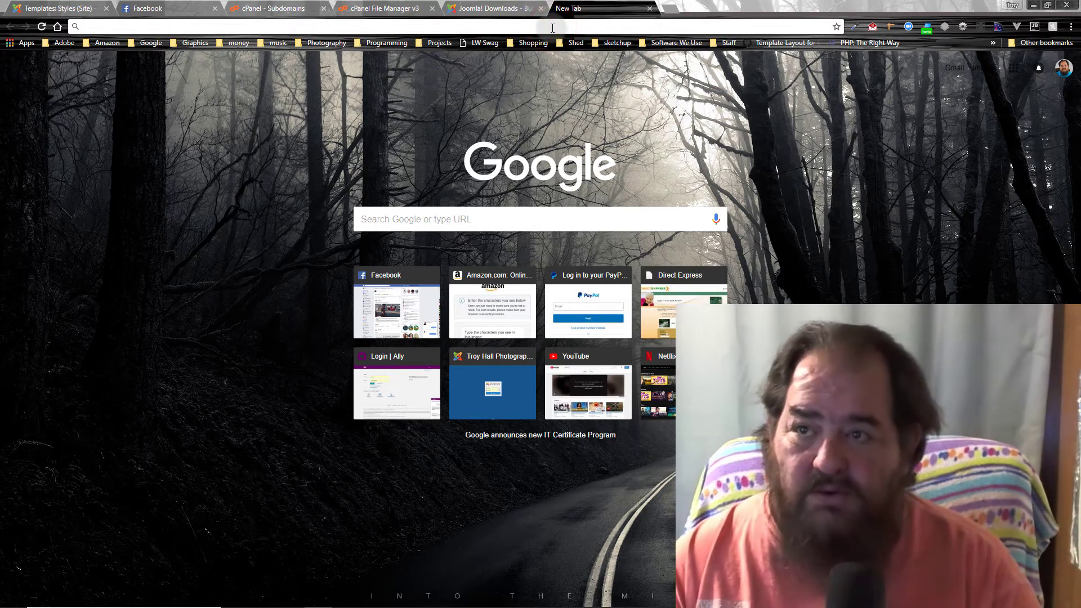
pyautogui.write('tutori')
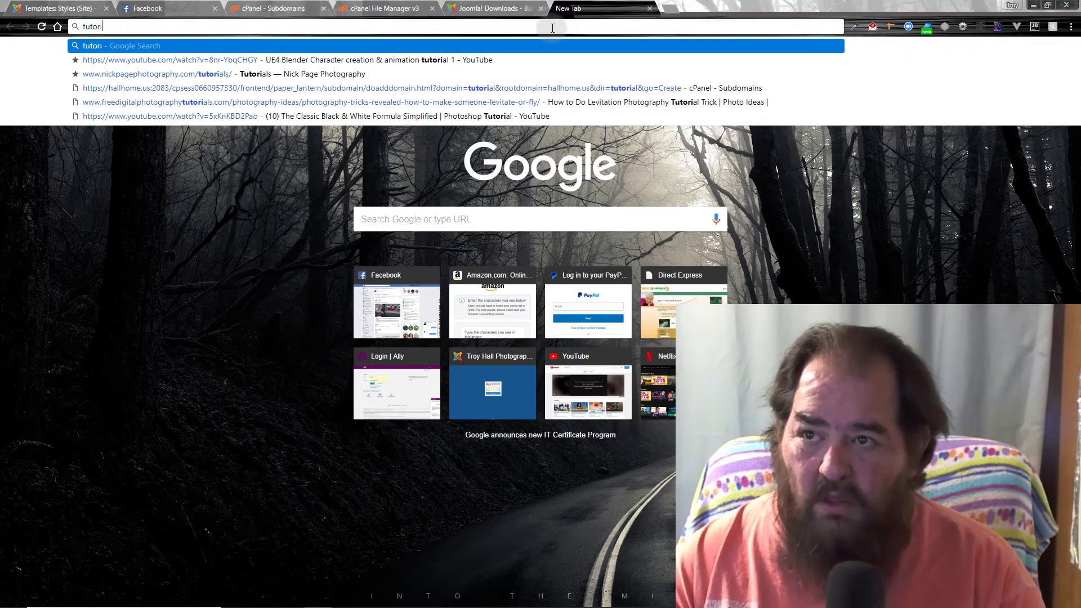
pyautogui.write('al.hallhome.us')
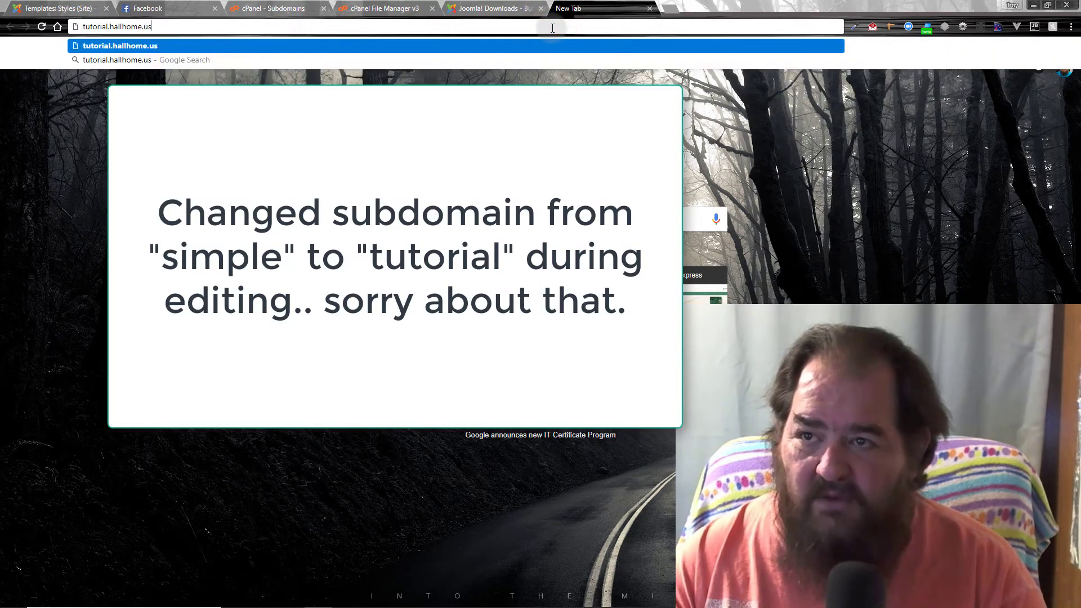
pyautogui.press('Return')
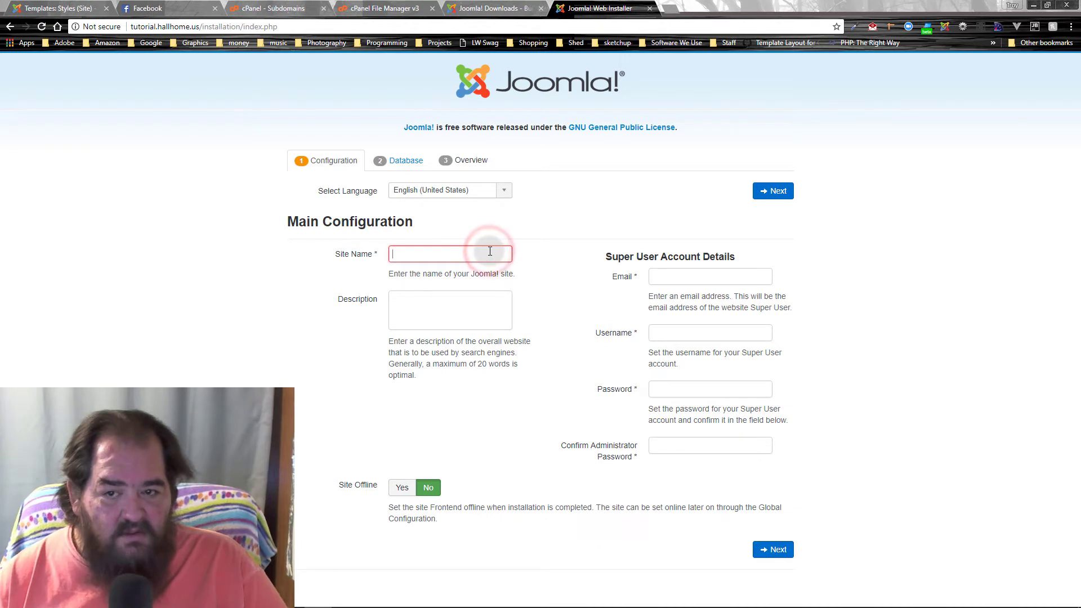
# Step: Enter site name 'tutorial', the super user email, username 'joomla', and the administrator password
pyautogui.write('tutor')
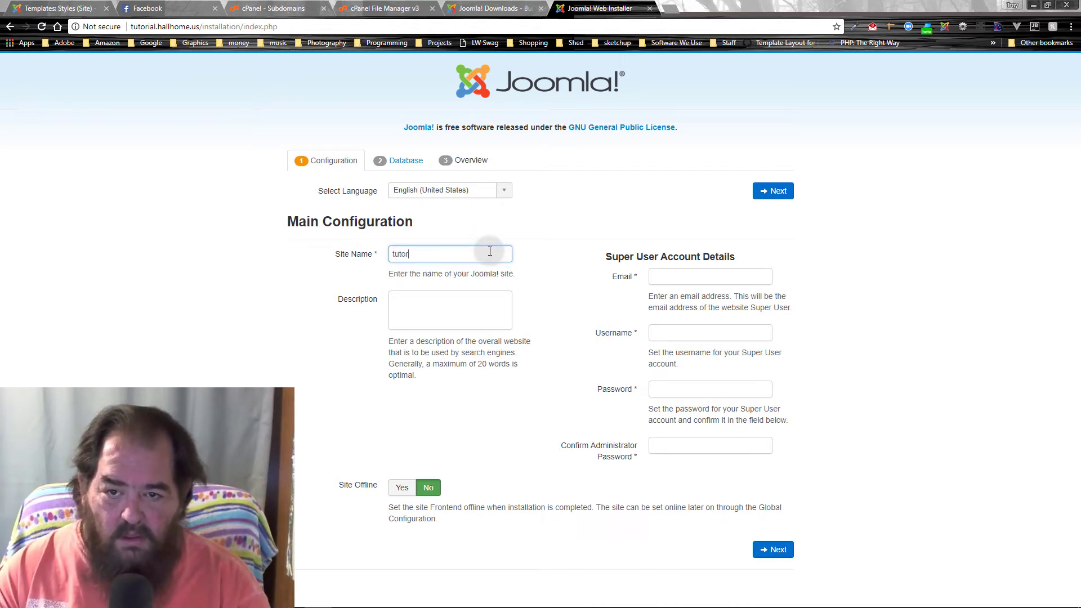
pyautogui.press('Tab')
pyautogui.press('Tab')
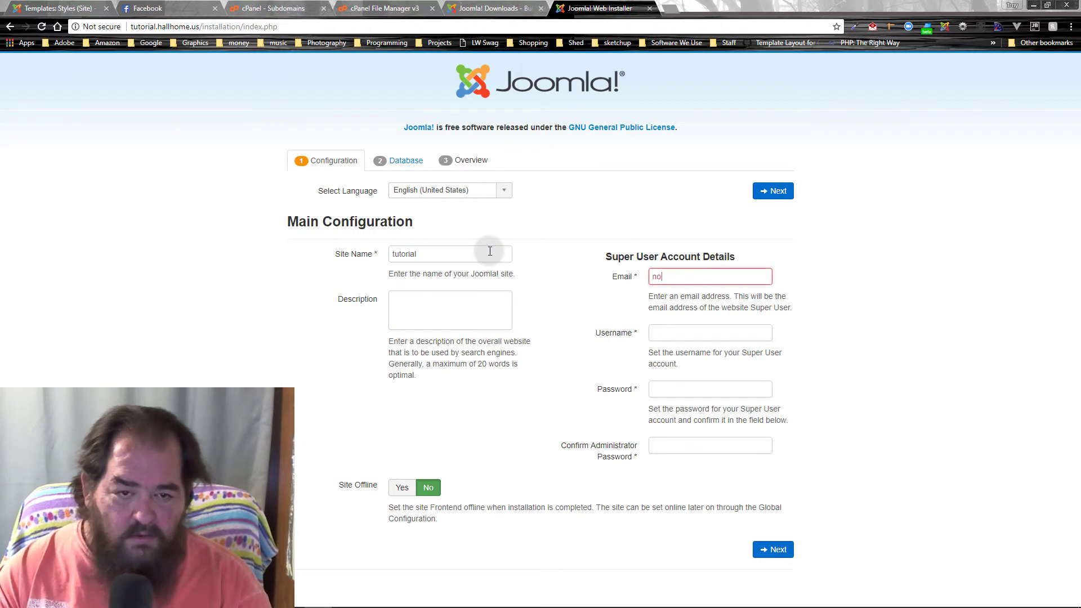
pyautogui.press('Tab')
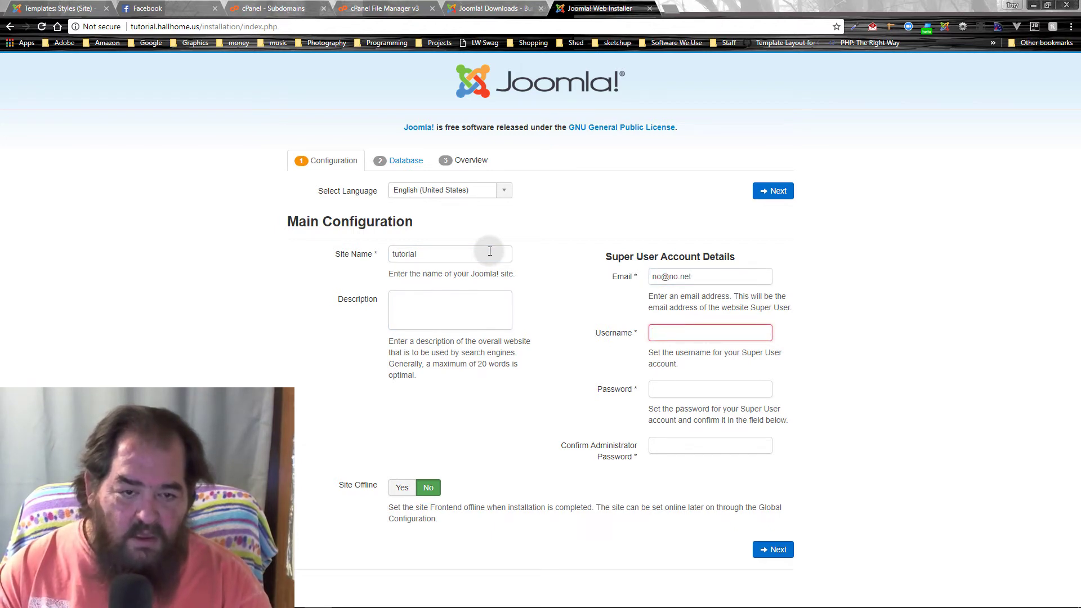
pyautogui.write('tutor')
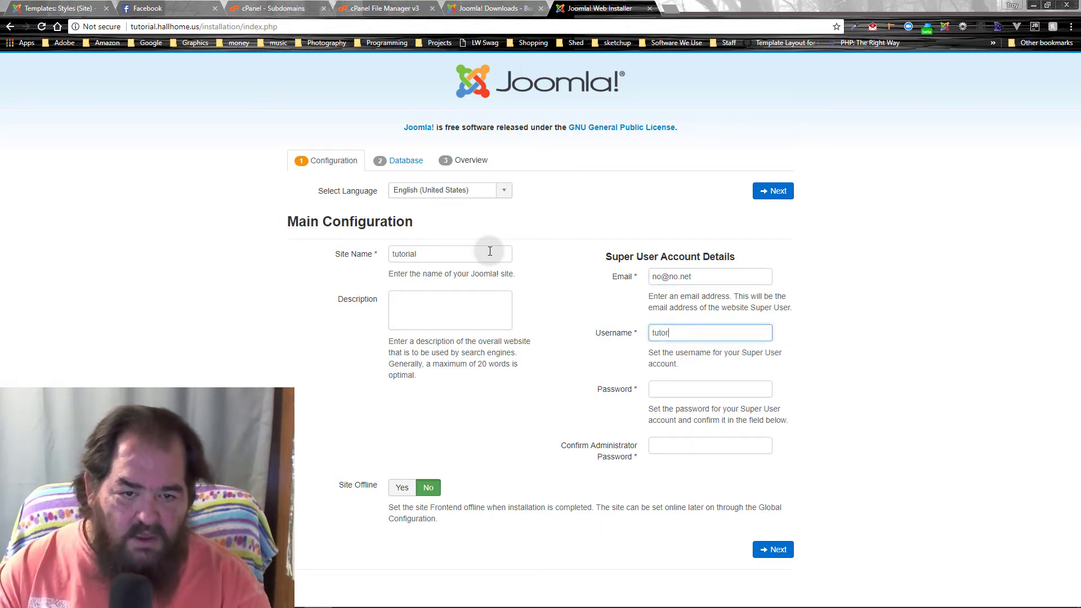
pyautogui.press('BackSpace')
pyautogui.press('BackSpace')
pyautogui.press('BackSpace')
pyautogui.press('BackSpace')
pyautogui.press('BackSpace')
pyautogui.write('joomlaq')
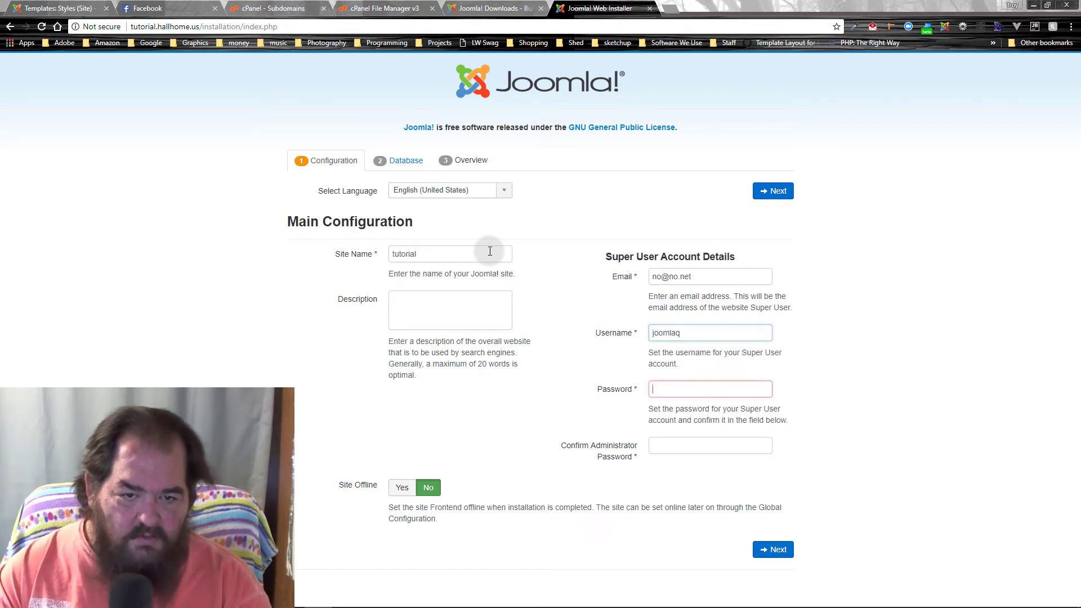
pyautogui.hotkey('shift', 'Tab')
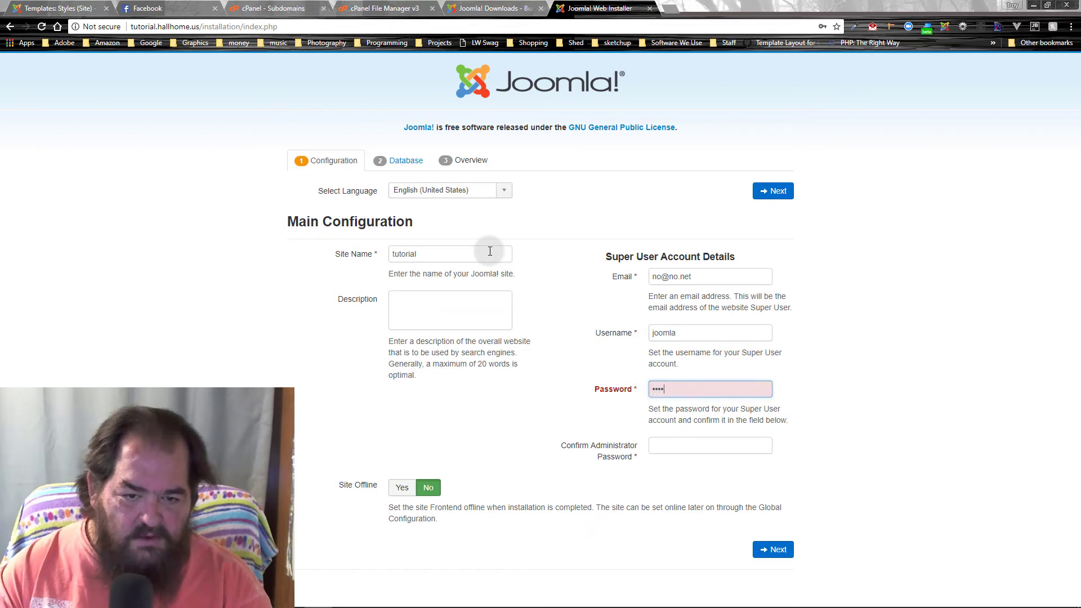
pyautogui.write('la')
pyautogui.press('Tab')
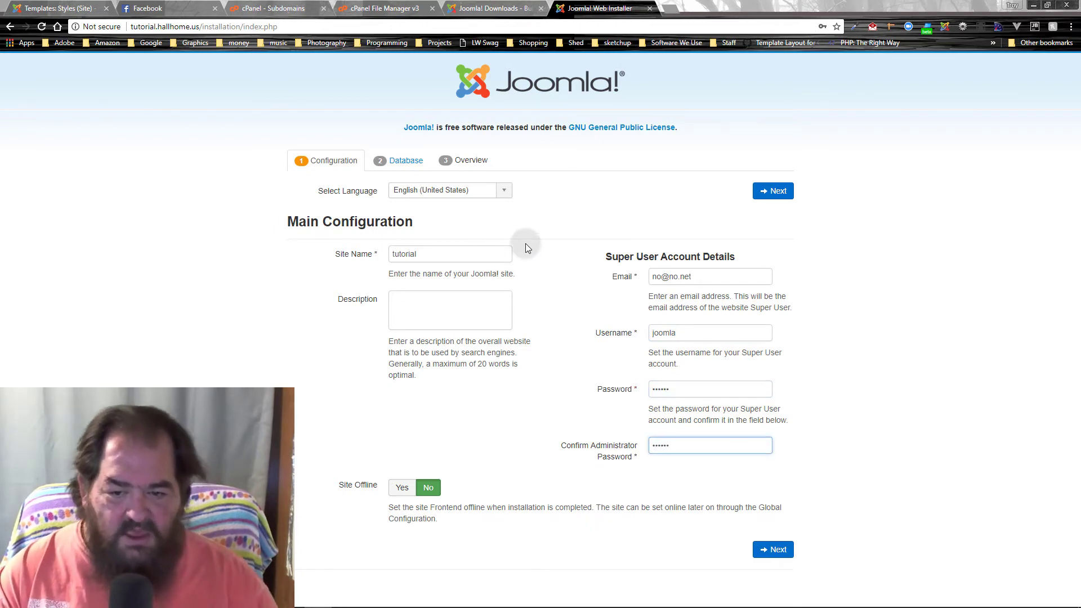
# Step: Confirm the admin password, continue to Database Configuration, and enter database username hallhome_simple
pyautogui.write('joomla')
pyautogui.click(782, 551)
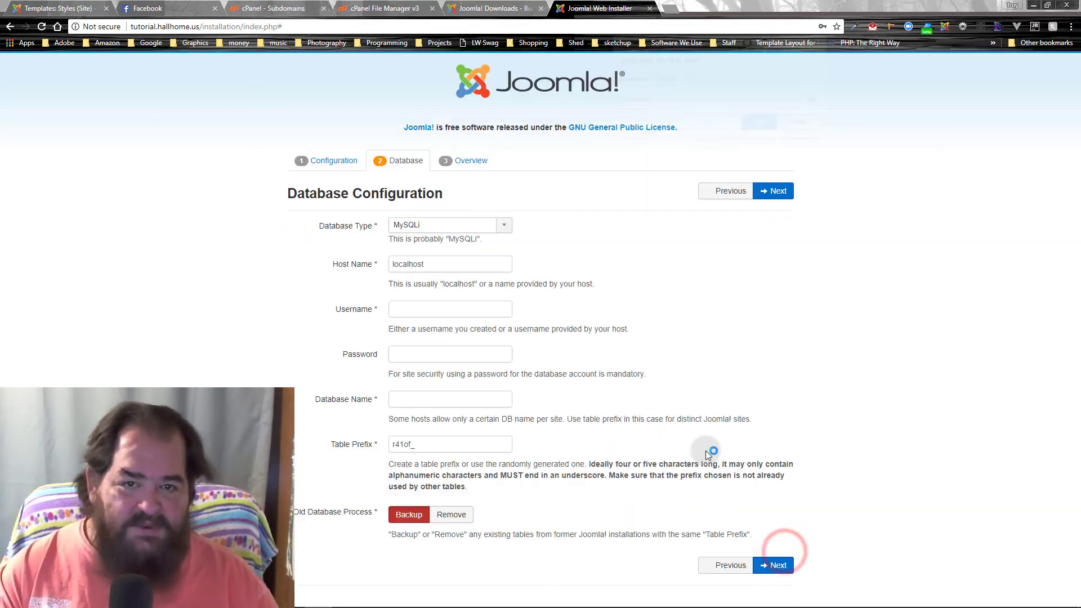
pyautogui.click(822, 41)
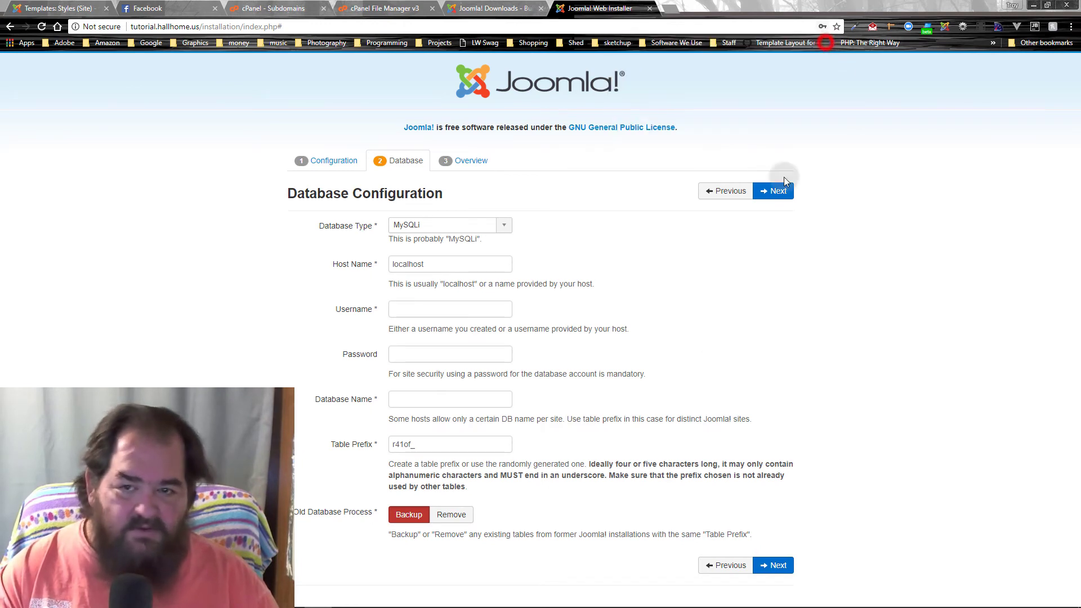
pyautogui.click(419, 311)
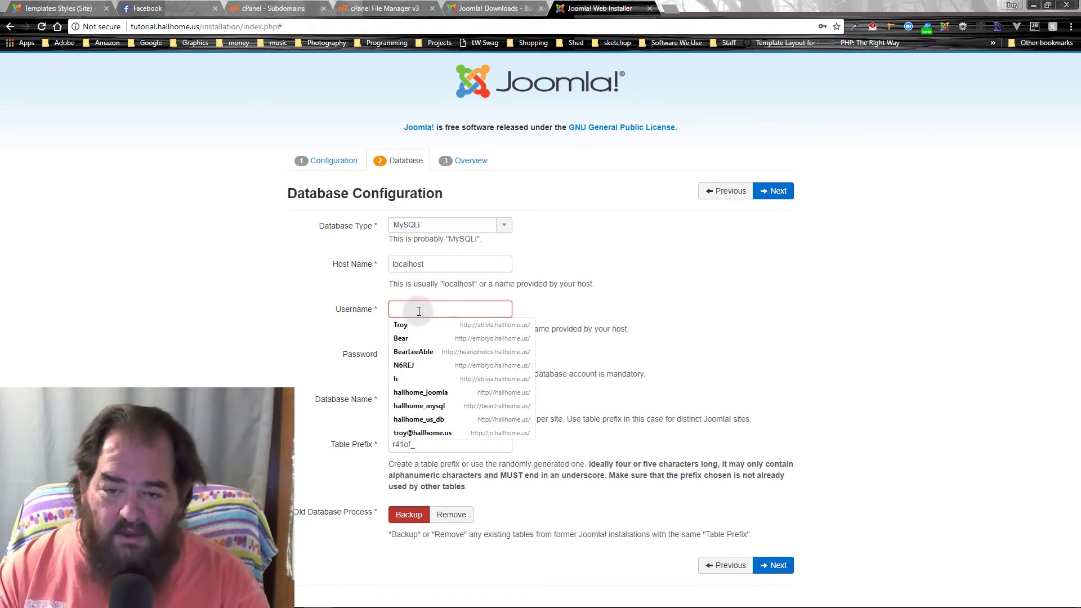
pyautogui.write('hallhome_')
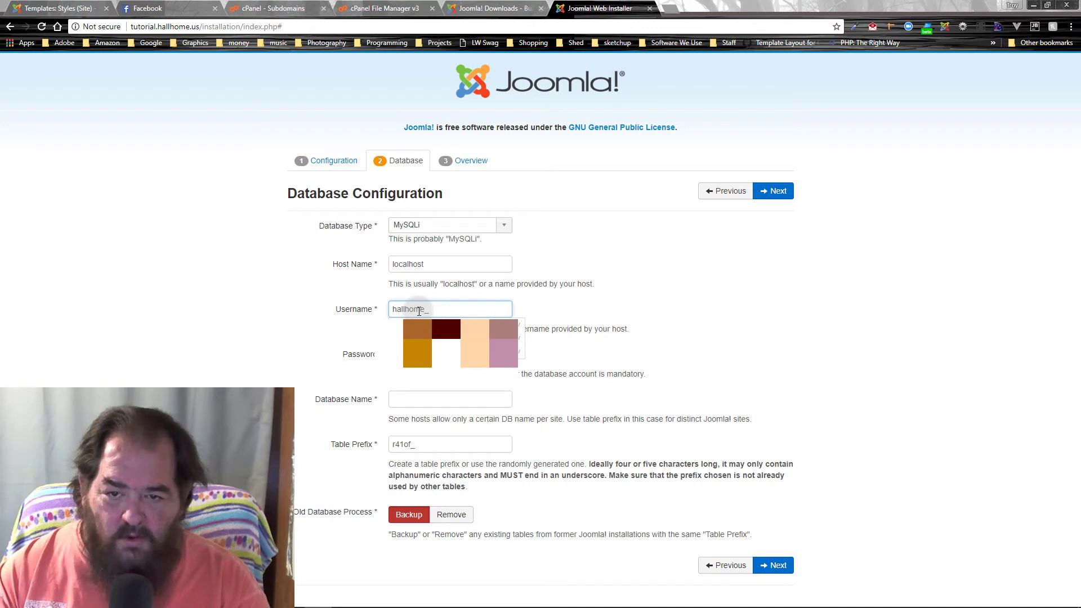
pyautogui.write('simp')
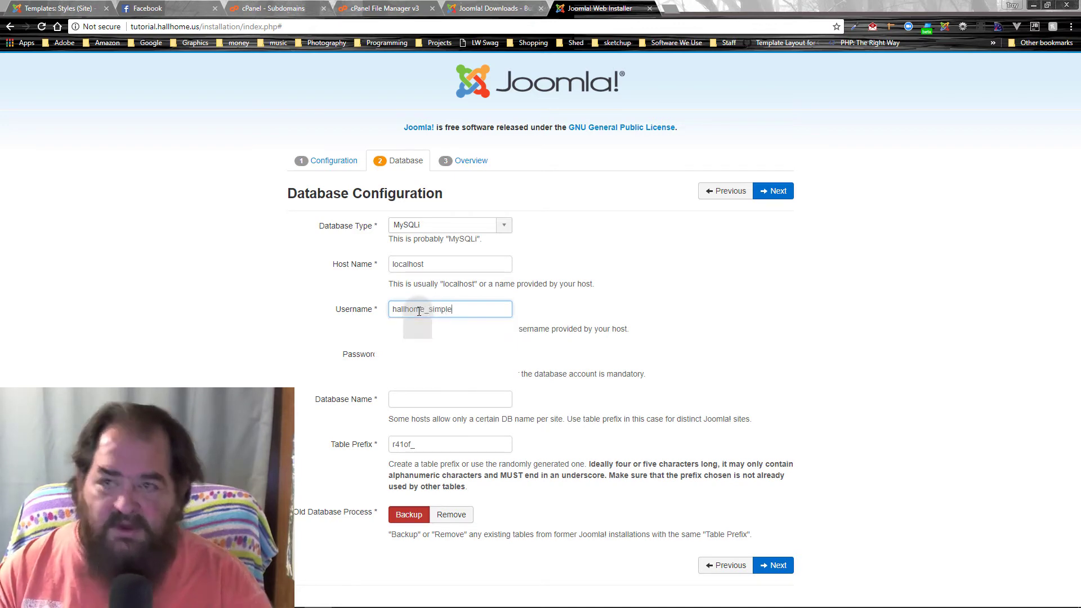
pyautogui.write('le')
# Step: Check cPanel's MySQL Current Databases list, then return to the installer's database password field
pyautogui.click(284, 7)
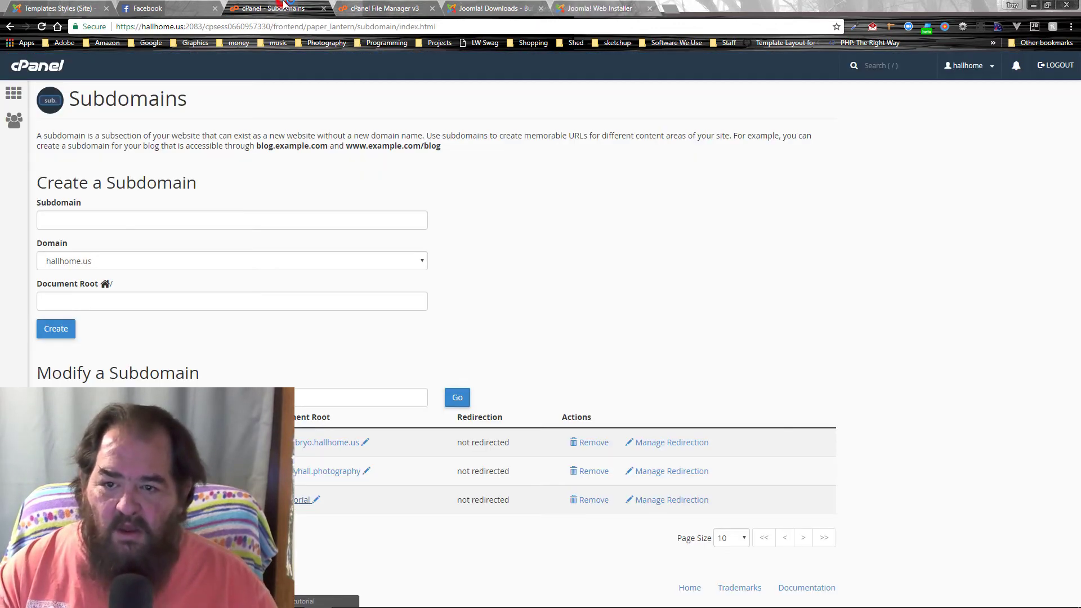
pyautogui.click(14, 93)
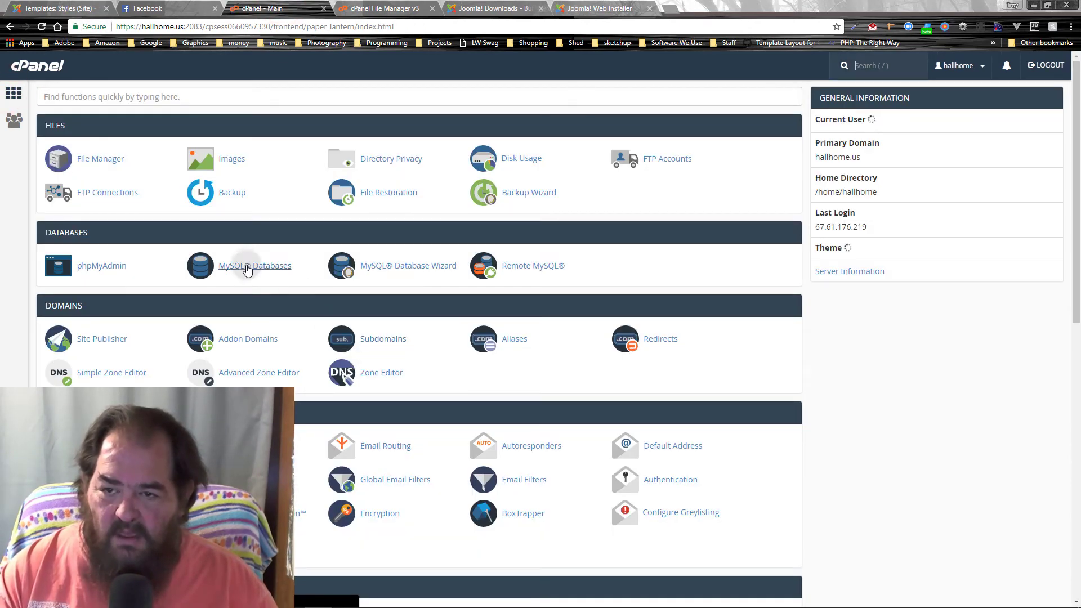
pyautogui.click(248, 270)
pyautogui.scroll(-4, 258, 333)
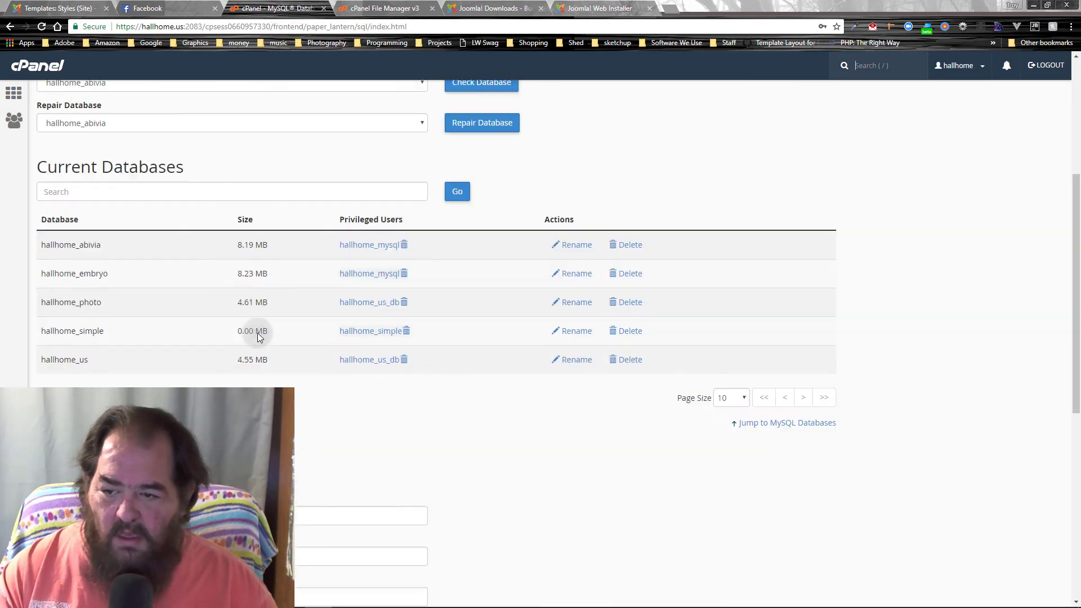
pyautogui.scroll(-1, 258, 332)
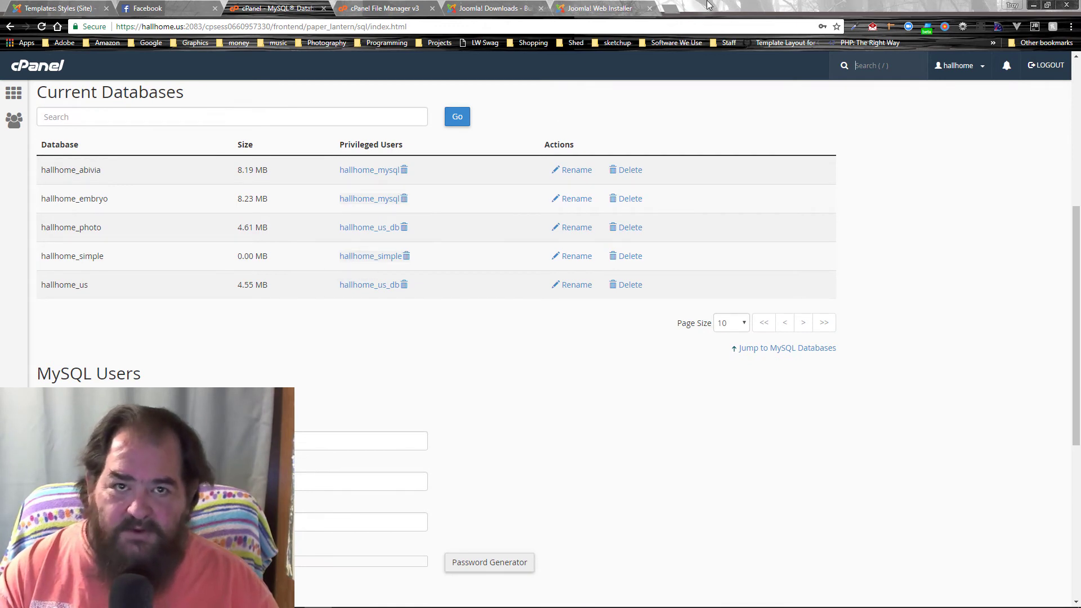
pyautogui.click(602, 8)
pyautogui.click(456, 356)
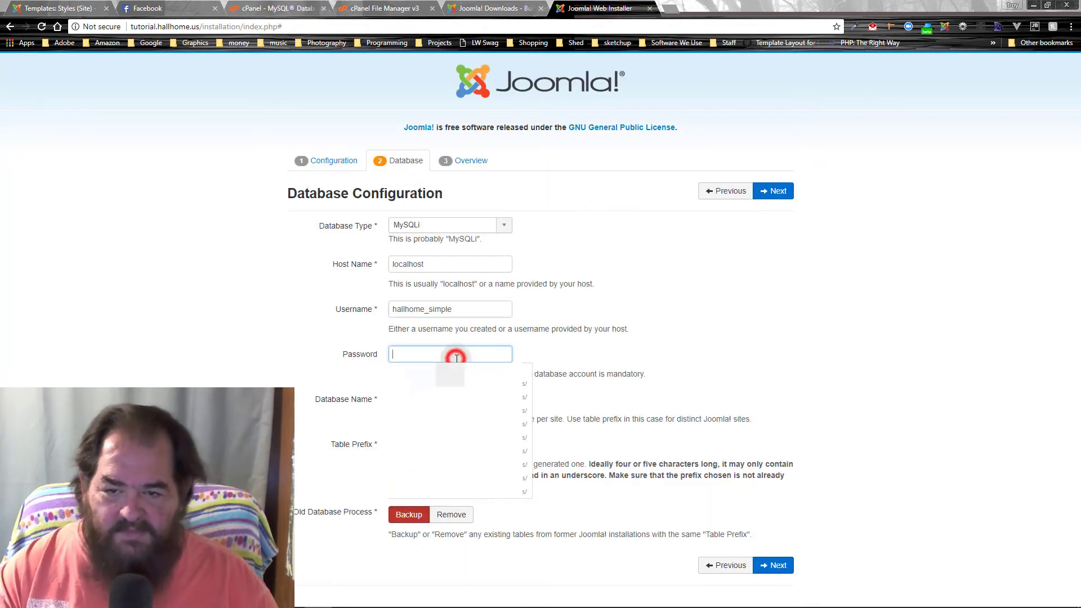
# Step: Enter the database password and select the database and user names in cPanel's list
pyautogui.write('•••')
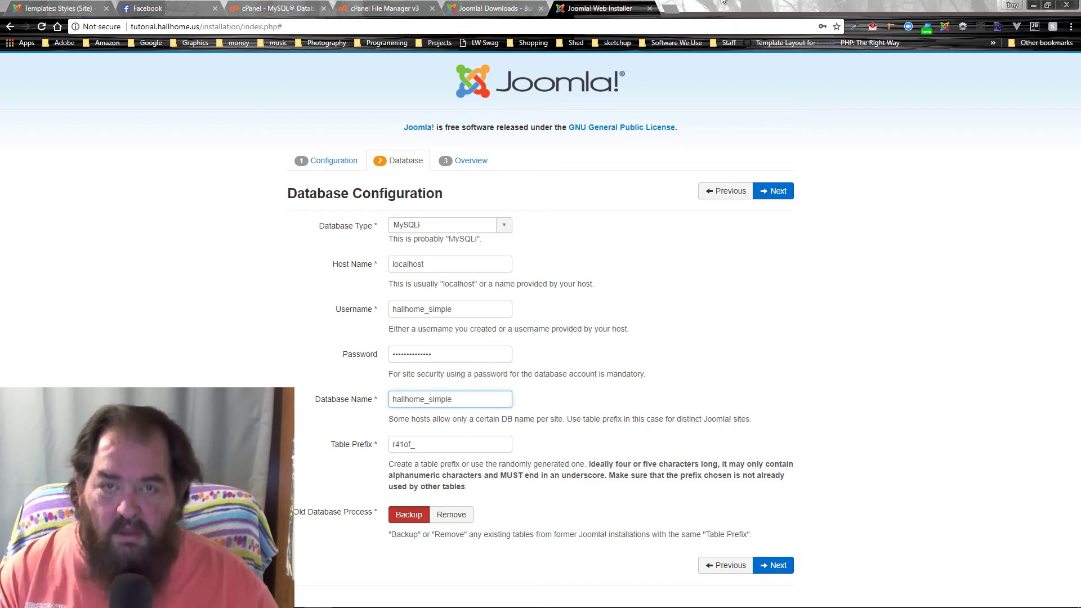
pyautogui.click(274, 8)
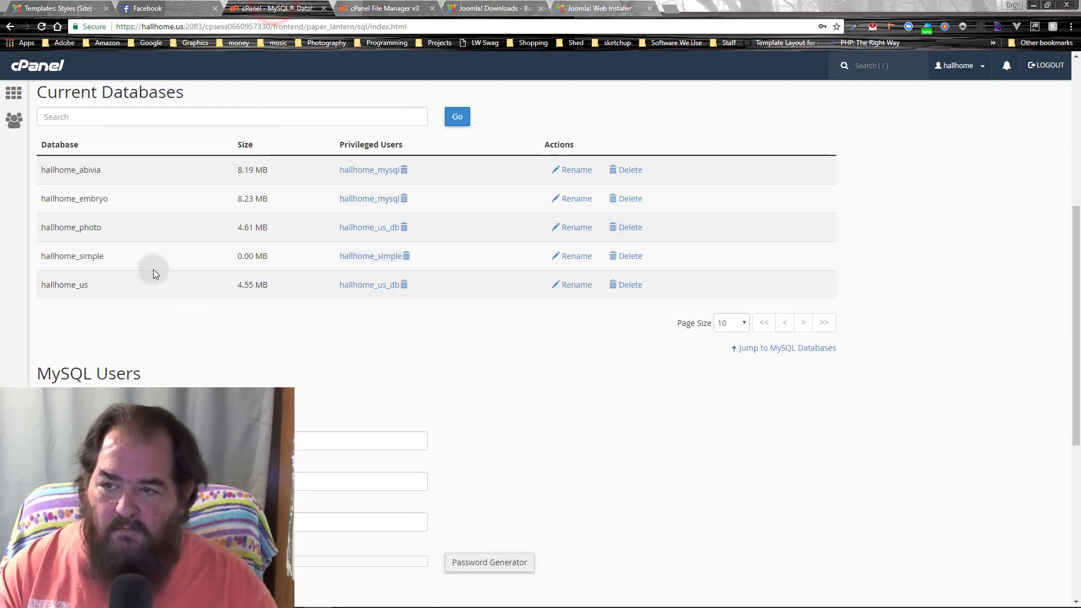
pyautogui.doubleClick(100, 252)
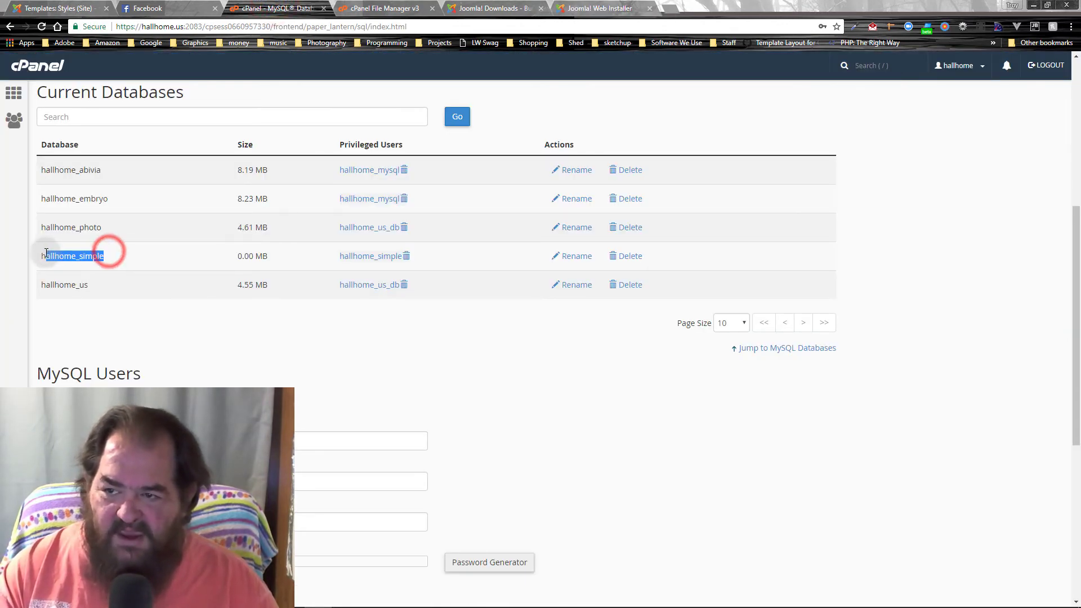
pyautogui.moveTo(420, 248); pyautogui.dragTo(339, 248)
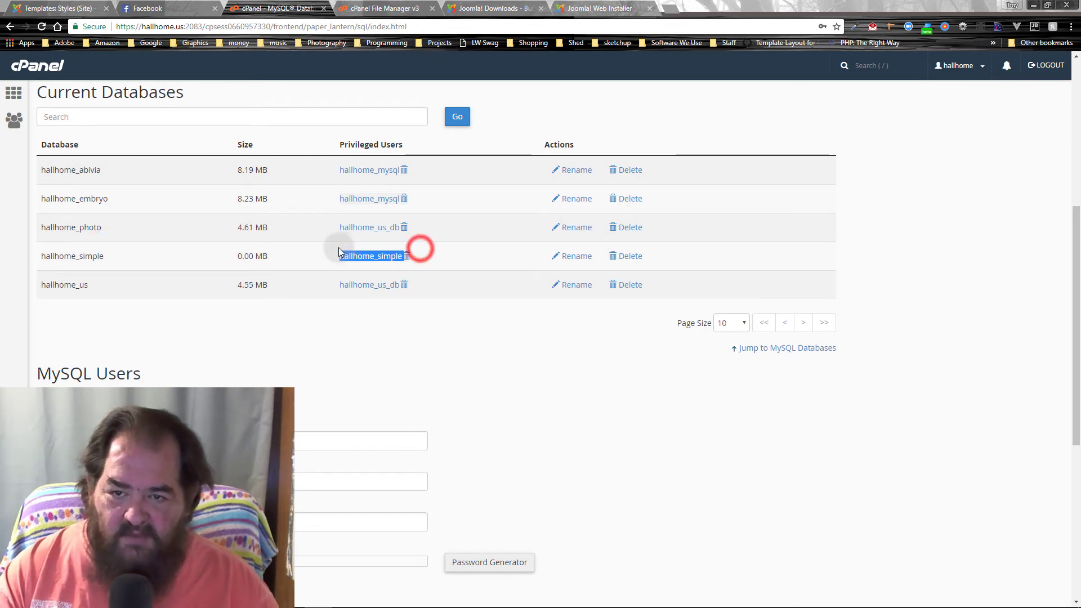
# Step: Verify the installer's database username and database name hallhome_simple match cPanel
pyautogui.click(493, 8)
pyautogui.click(599, 8)
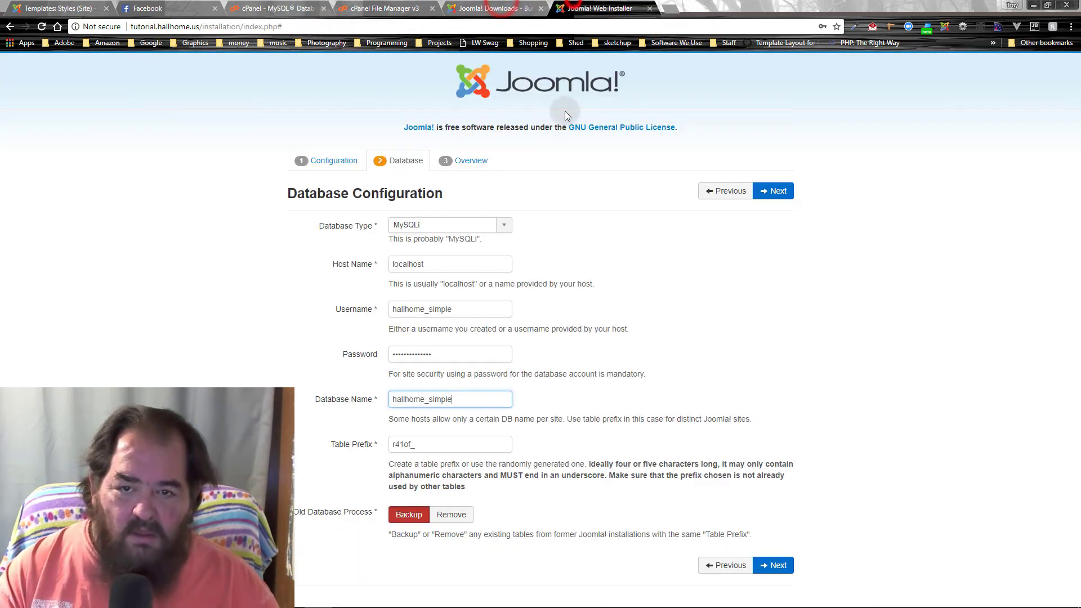
pyautogui.doubleClick(464, 308)
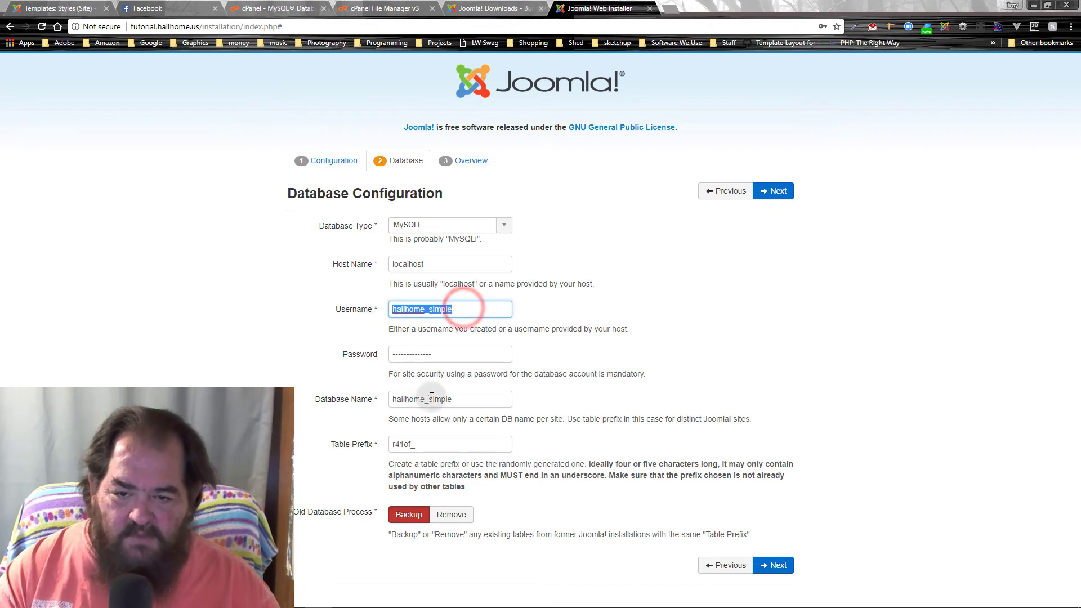
pyautogui.moveTo(468, 399); pyautogui.dragTo(397, 398)
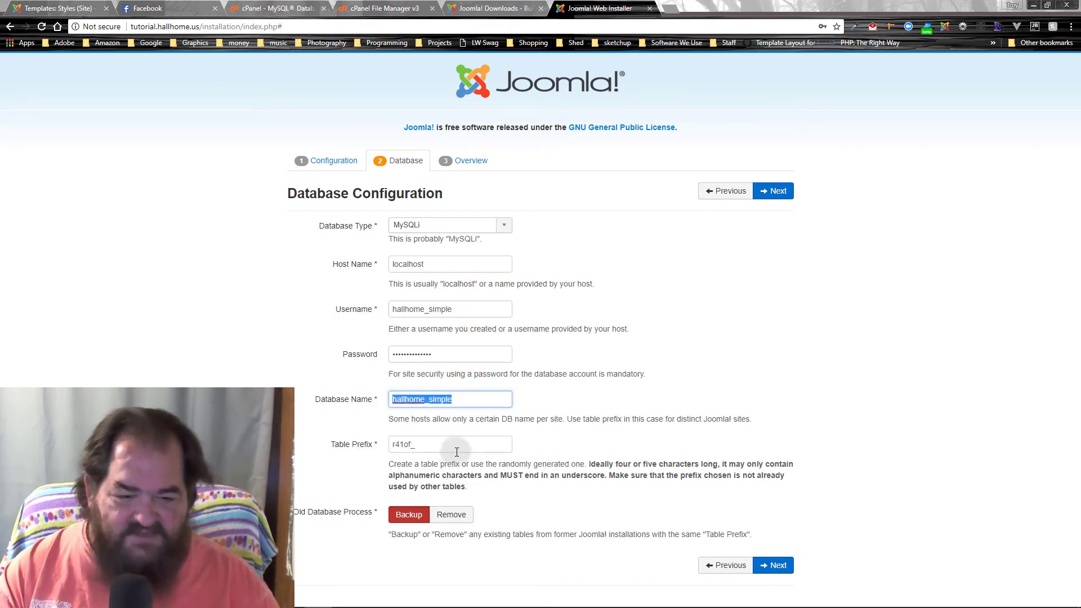
# Step: Continue to the overview, choose Learn Joomla English (GB) sample data, and install Joomla
pyautogui.click(791, 197)
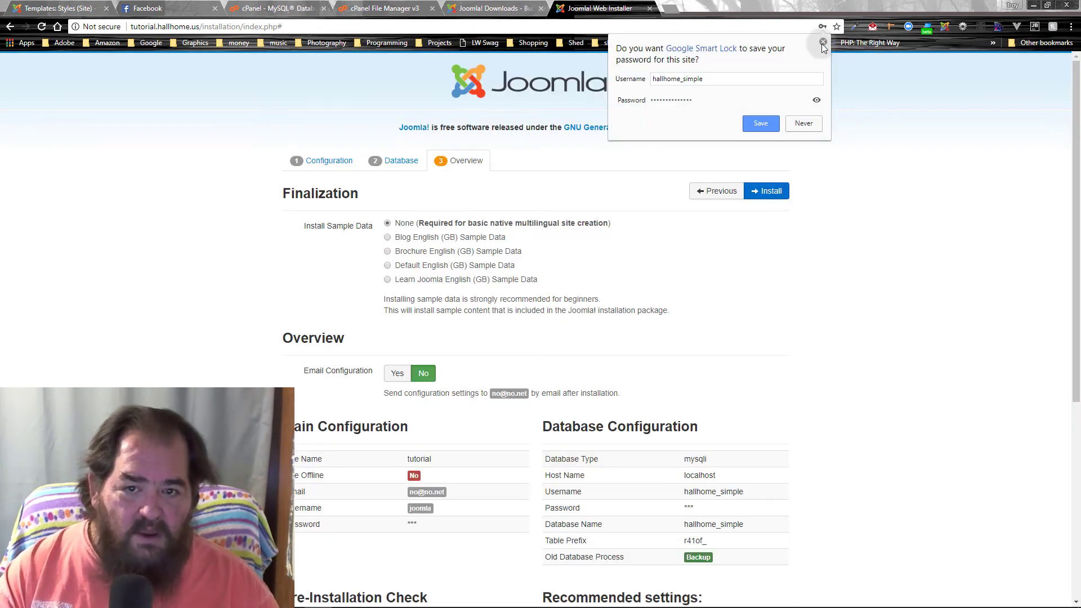
pyautogui.click(823, 42)
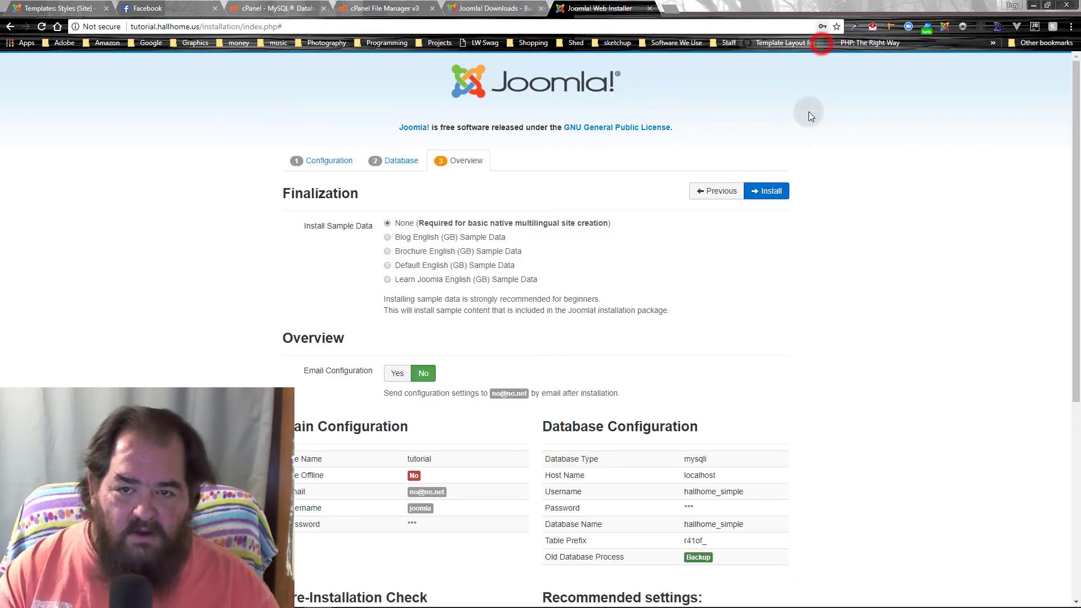
pyautogui.click(383, 276)
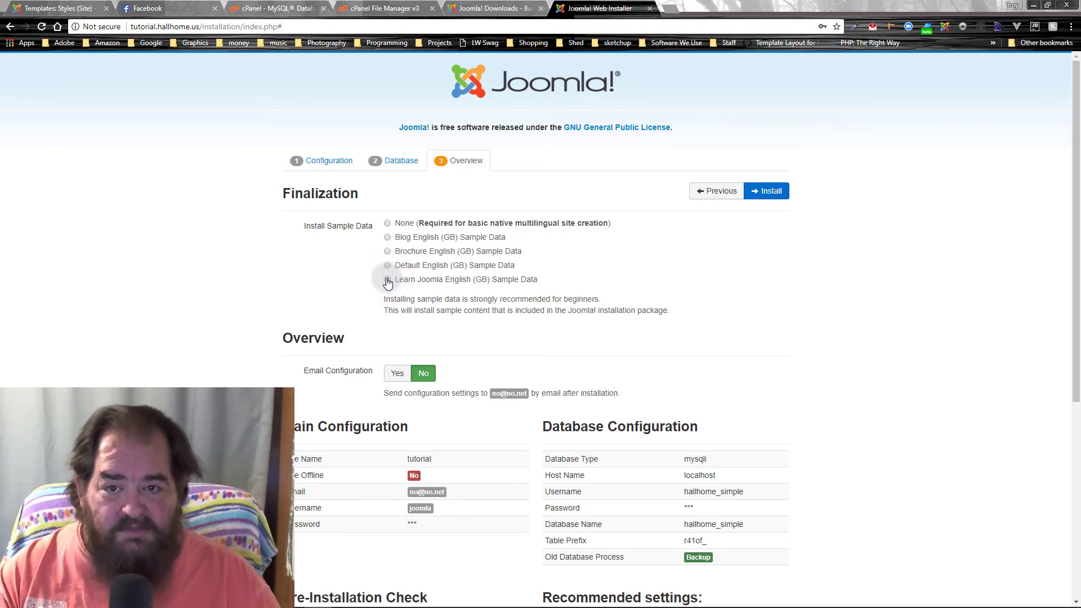
pyautogui.click(387, 280)
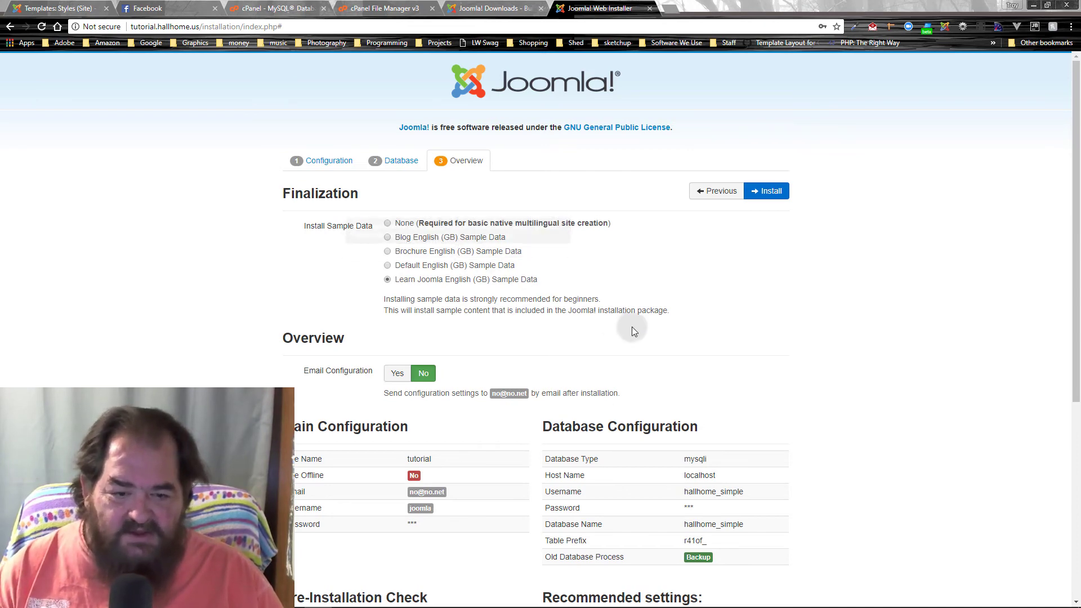
pyautogui.scroll(-6, 632, 326)
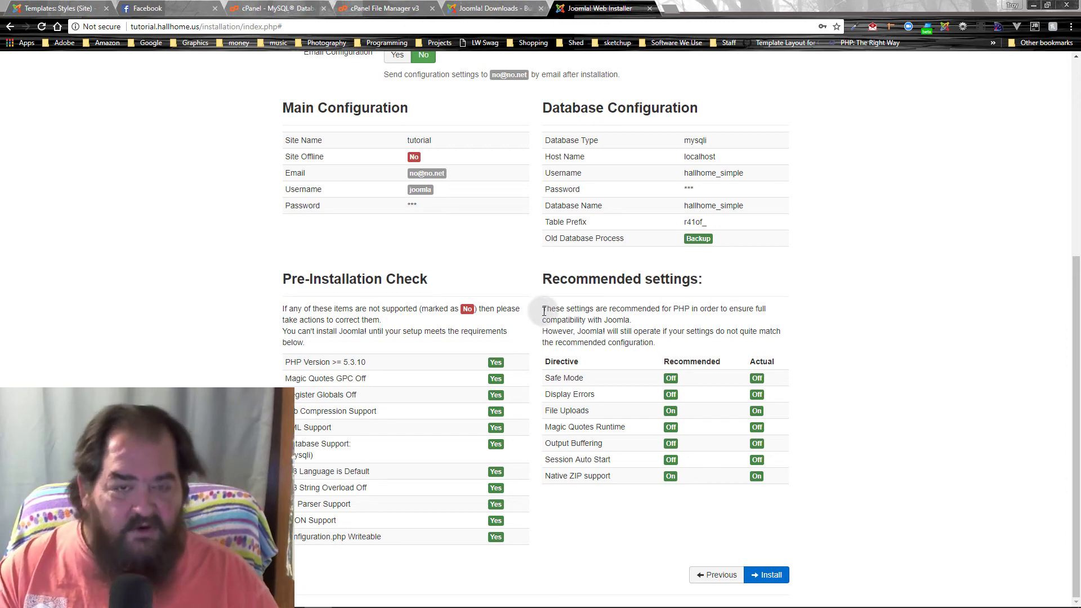
pyautogui.click(773, 575)
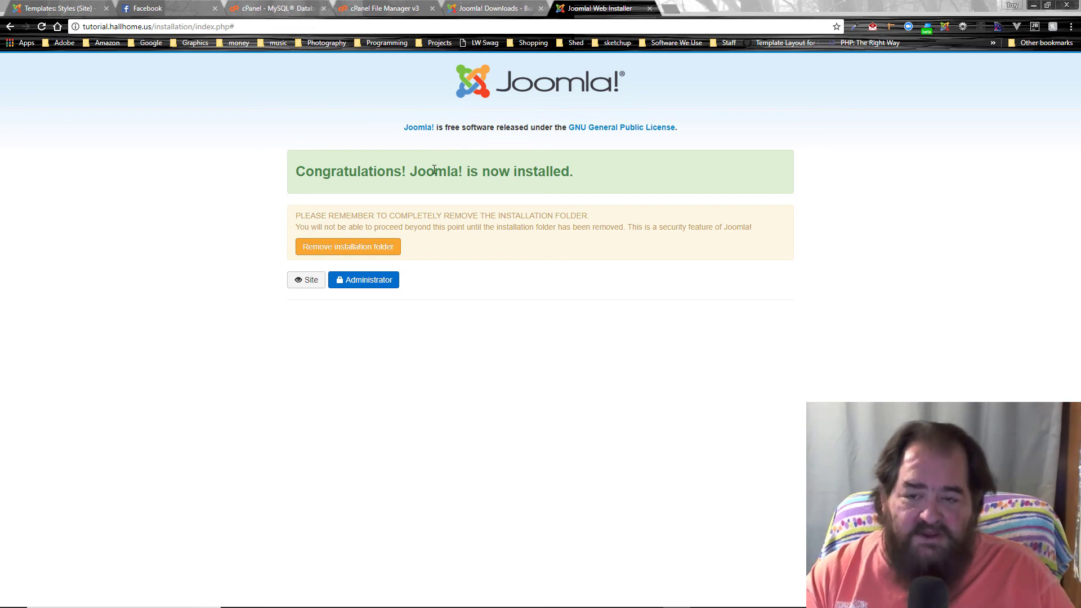
# Step: Remove the installation folder and log into the Administrator as 'joomla' with its password
pyautogui.click(348, 248)
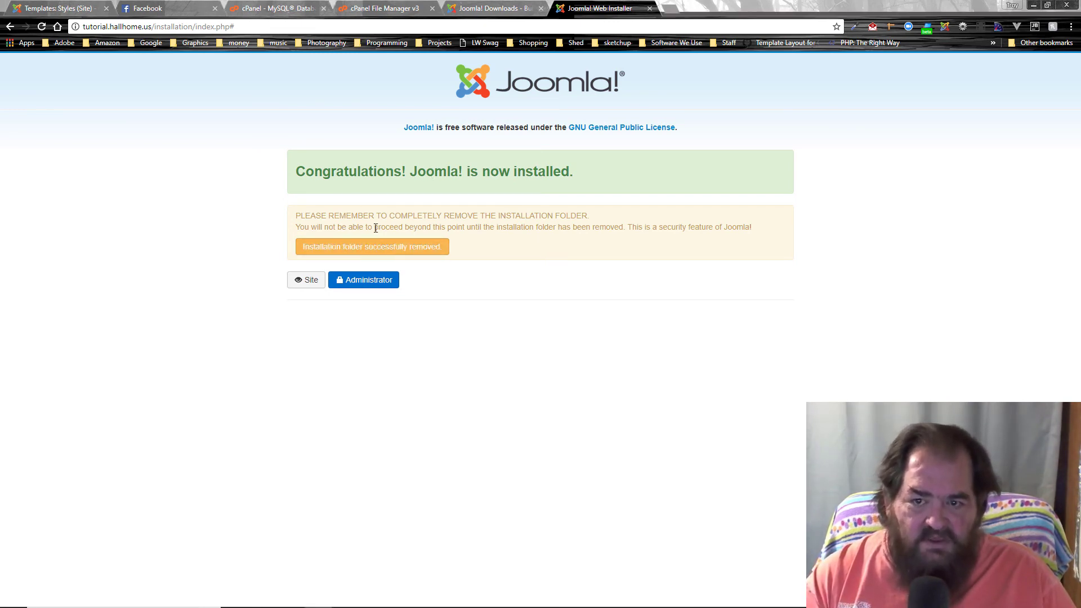
pyautogui.click(359, 283)
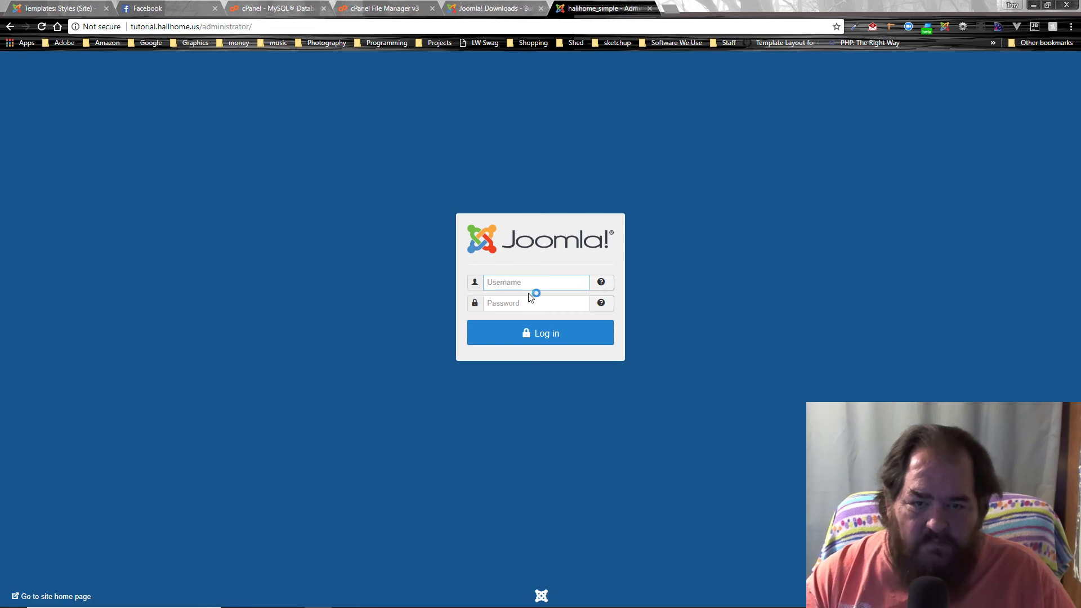
pyautogui.click(526, 289)
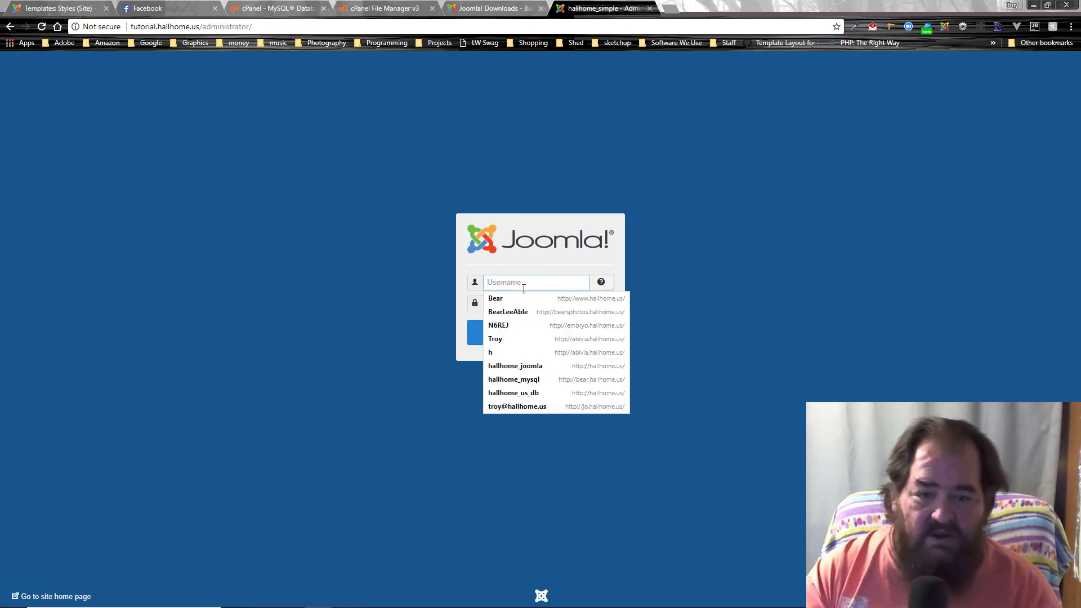
pyautogui.write('jooml')
pyautogui.press('Down')
pyautogui.press('Tab')
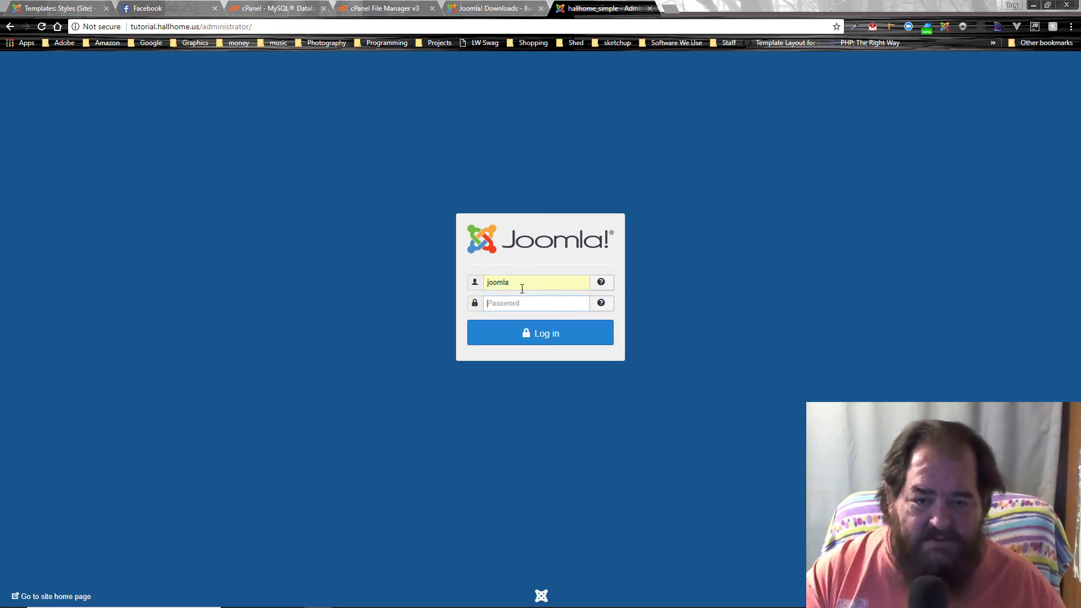
pyautogui.write('joomla')
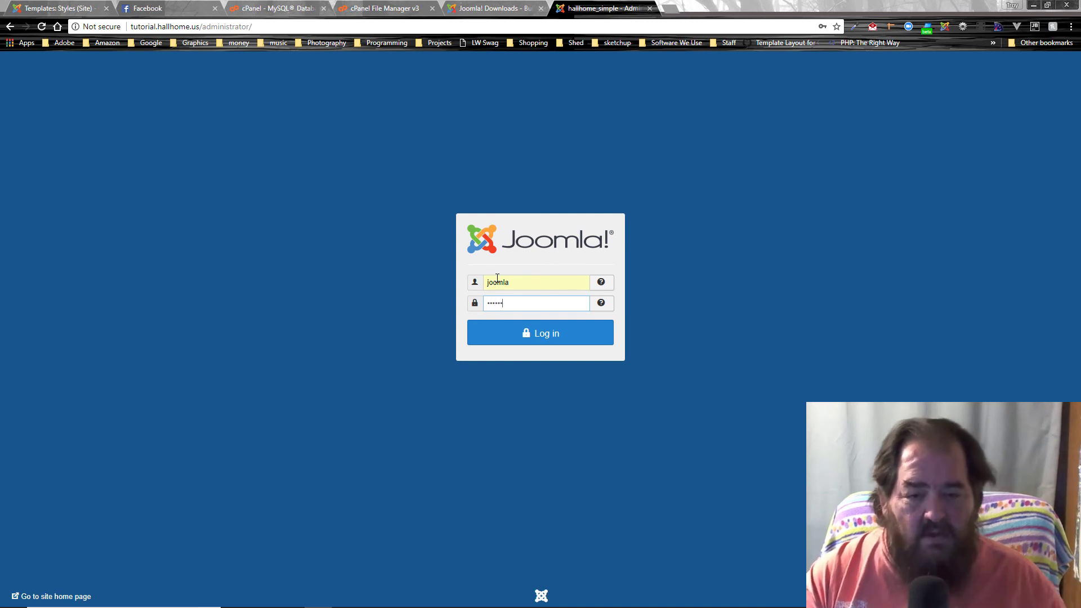
pyautogui.click(541, 342)
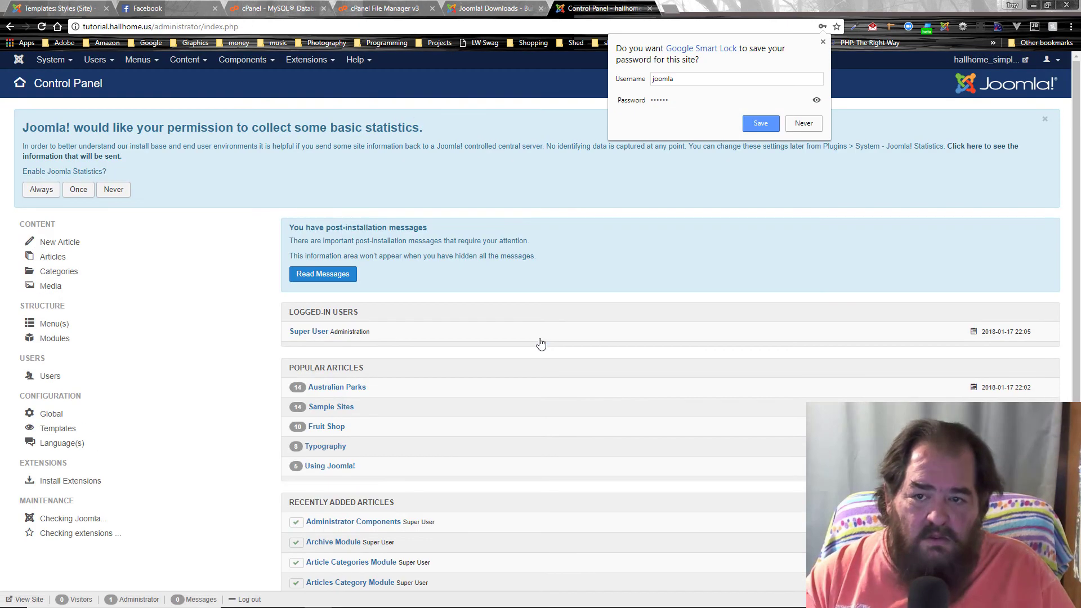
# Step: Dismiss the save-password prompt and preview the tutorial site's front end in a new tab
pyautogui.click(823, 42)
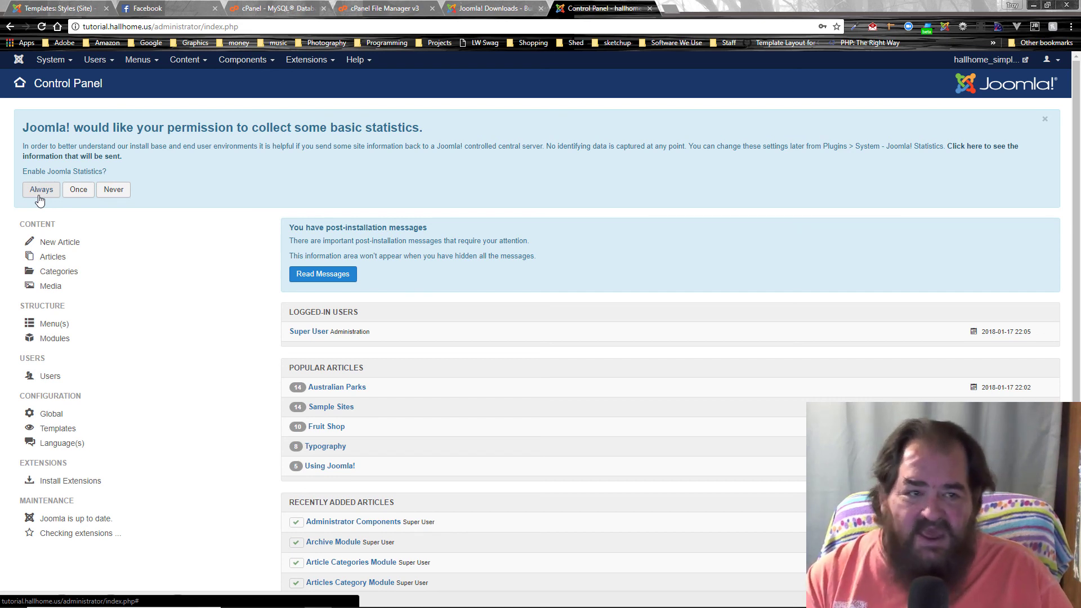
pyautogui.click(973, 64)
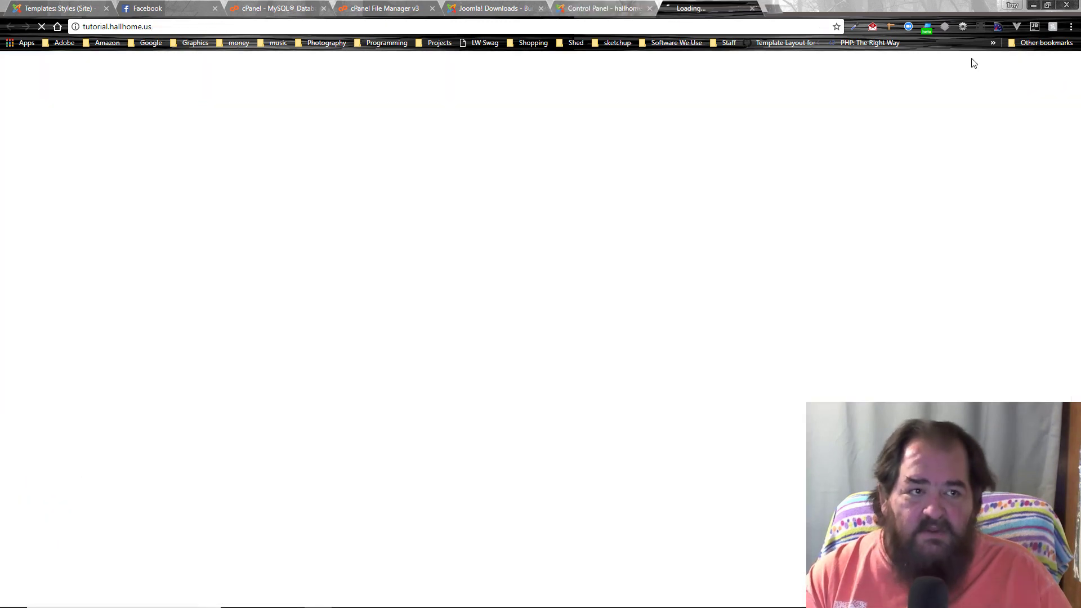